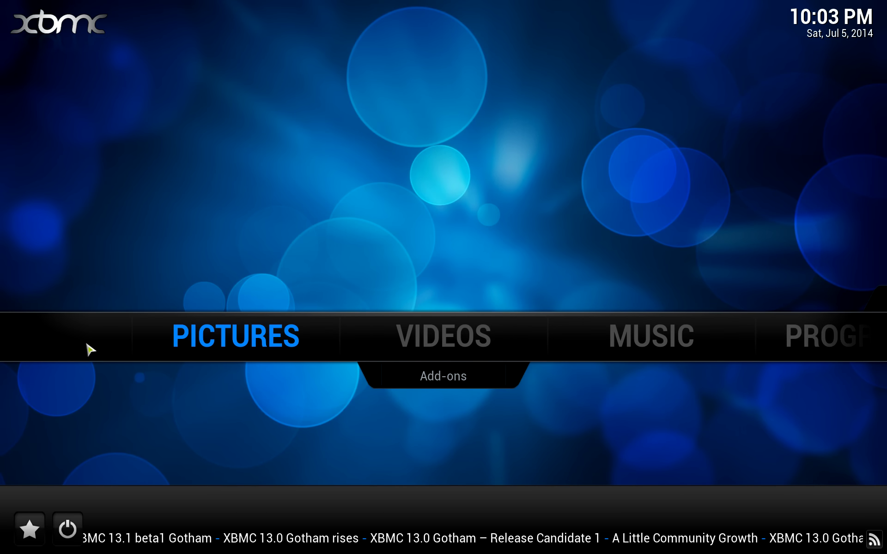
mouse_move(788, 332)
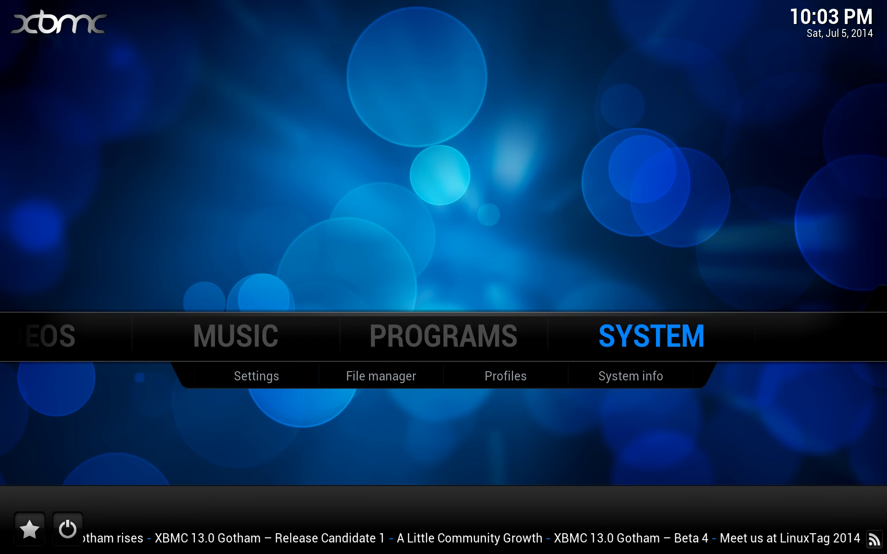
key(Left)
key(Left)
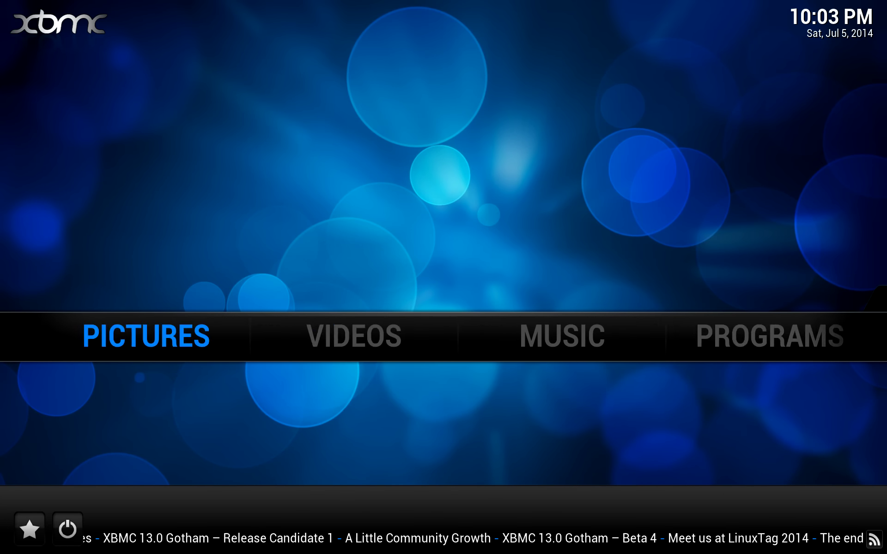
key(Right)
key(Right)
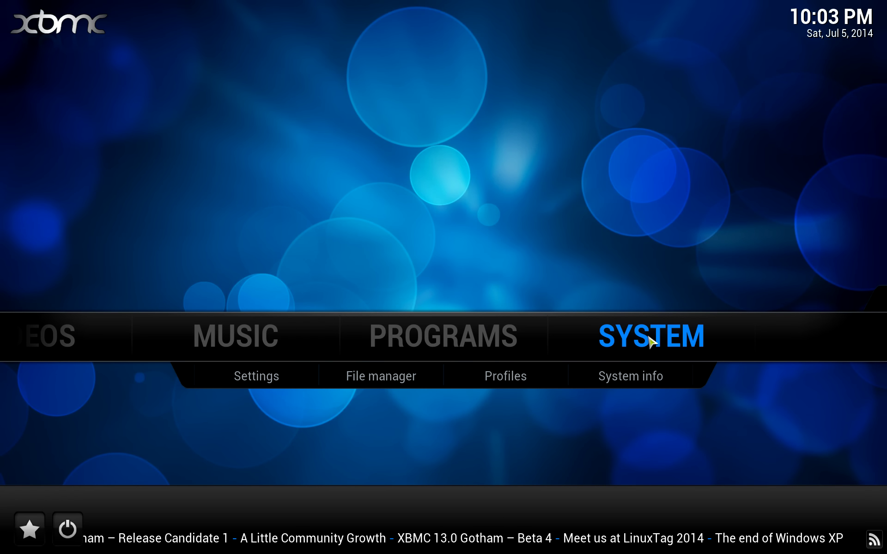
mouse_move(644, 339)
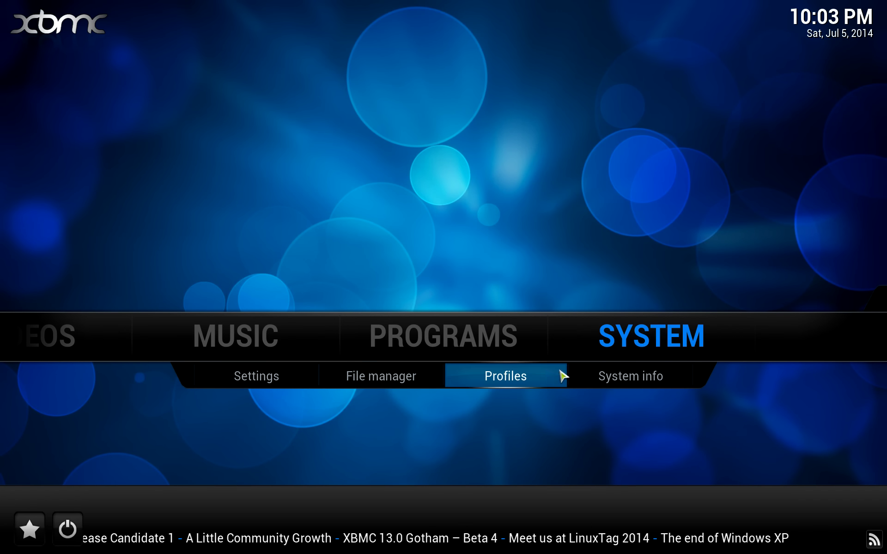
click(416, 381)
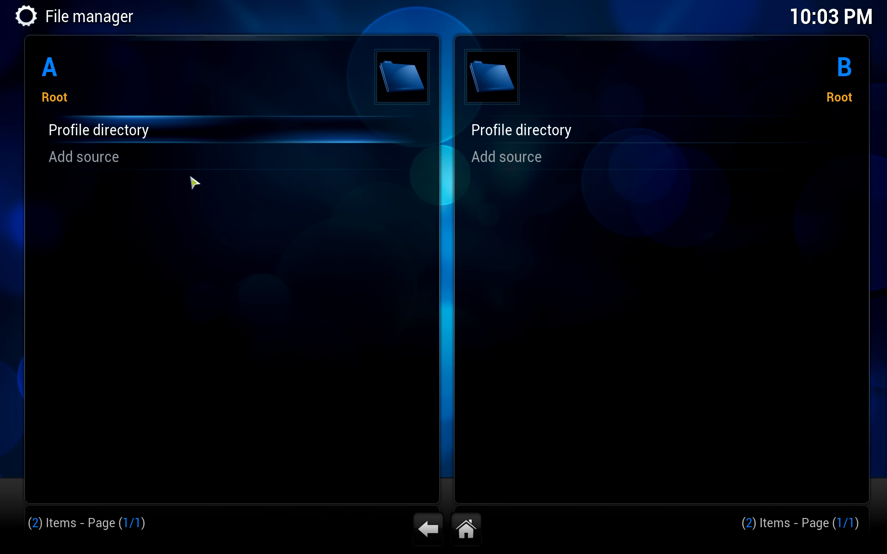
click(119, 160)
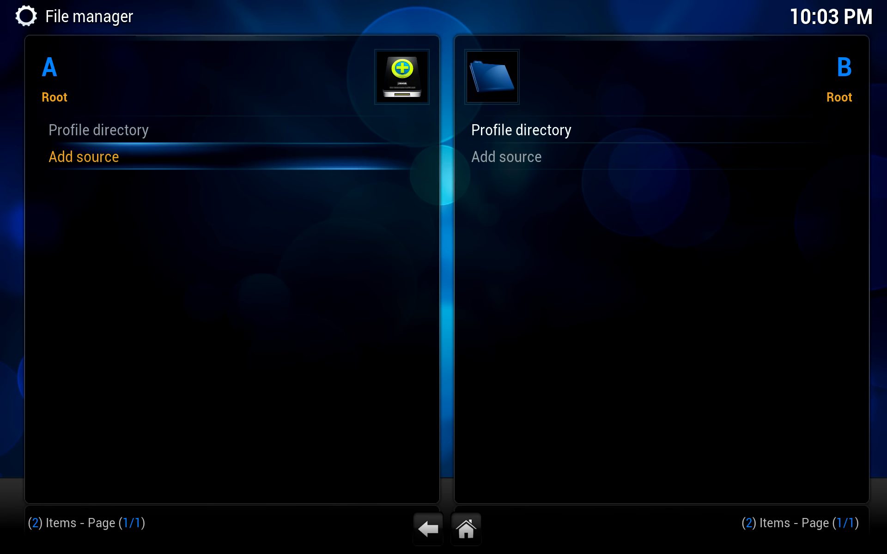
click(99, 160)
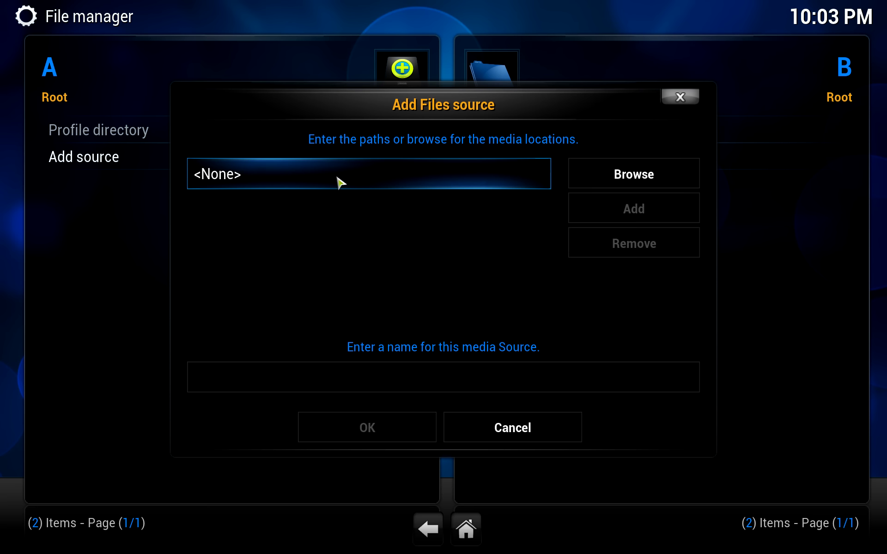
key(Escape)
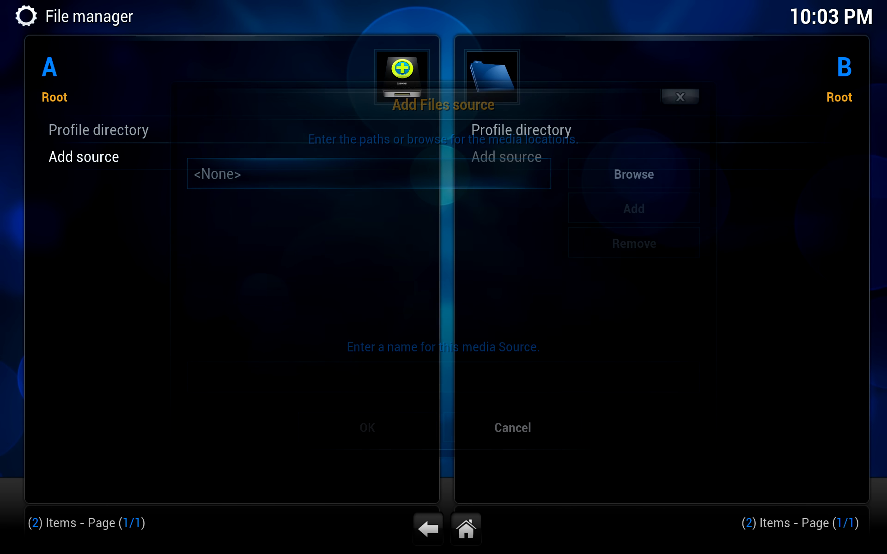
key(Escape)
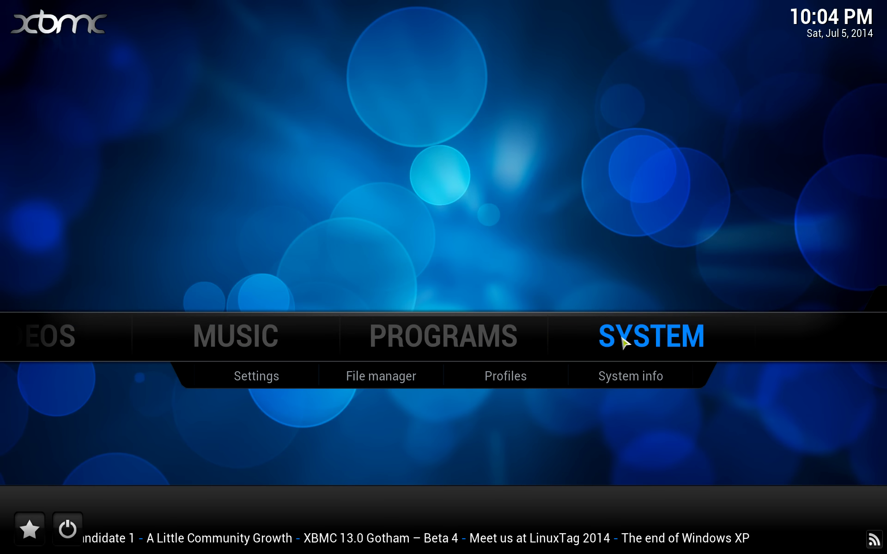
click(387, 386)
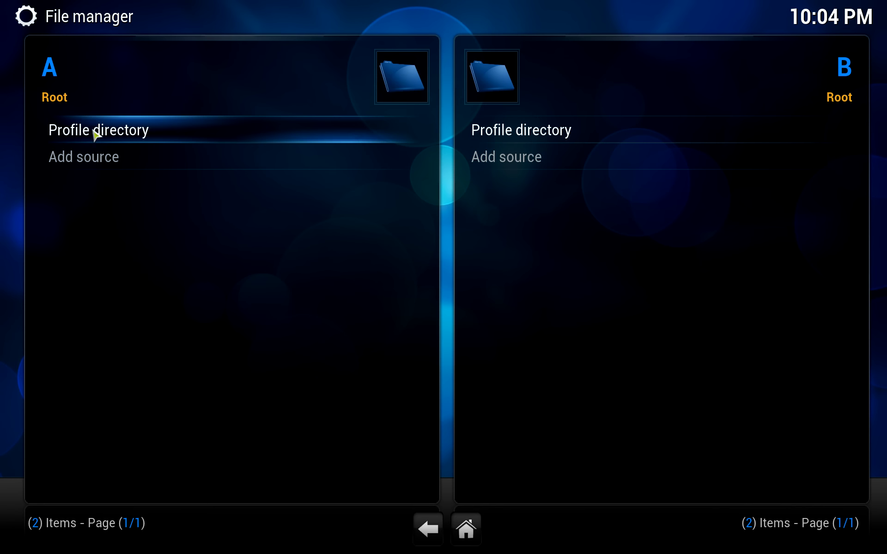
click(111, 163)
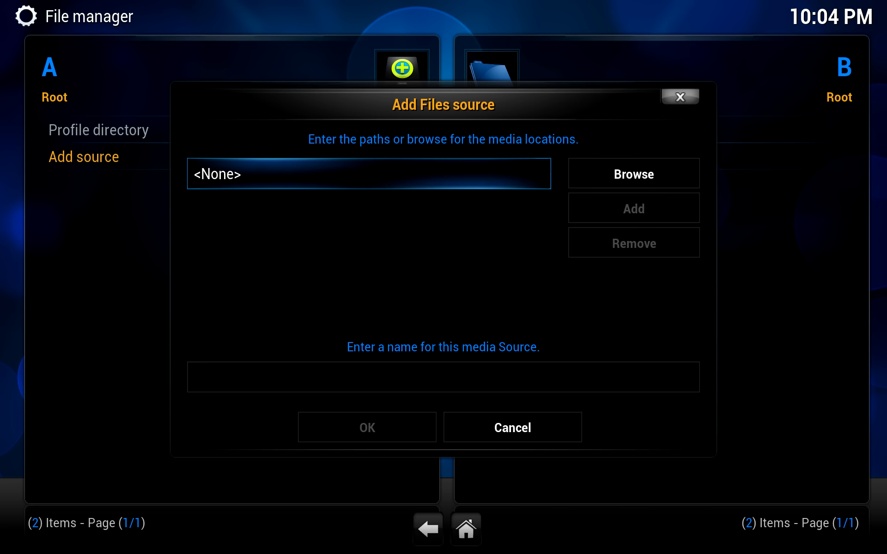
key(Return)
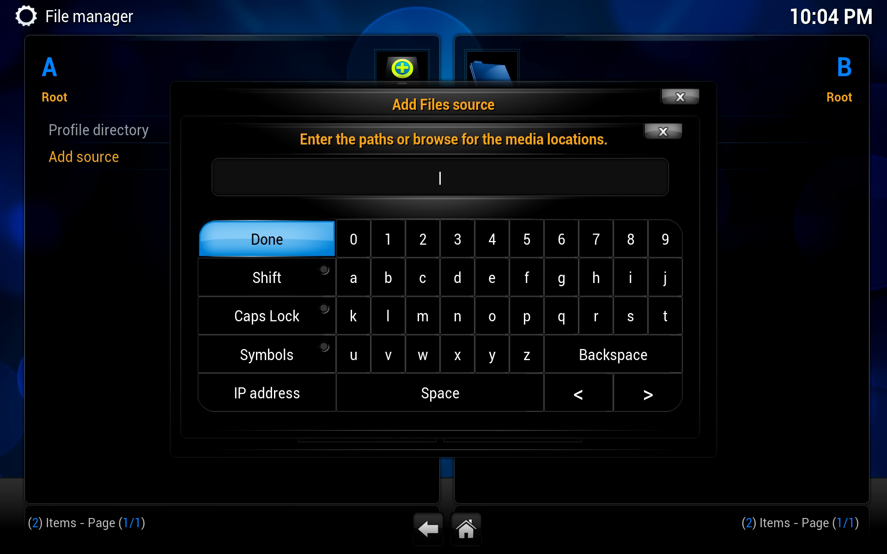
text(http://fusion.x)
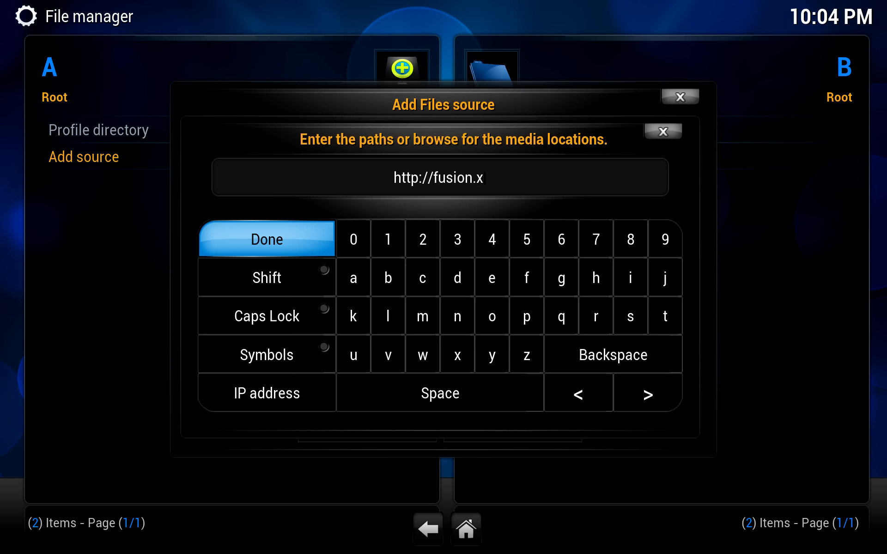
text(bmchub.com)
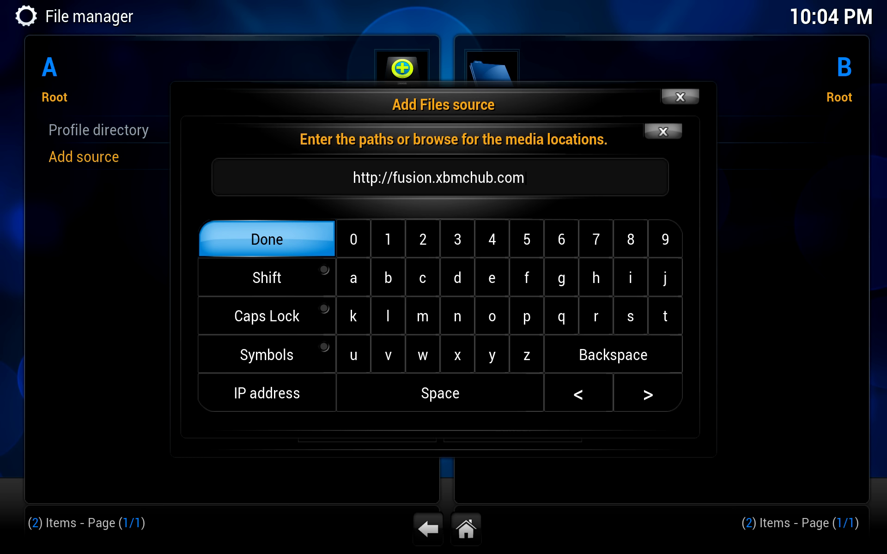
key(Return)
Step: Name the new media source .fu and save it
click(444, 378)
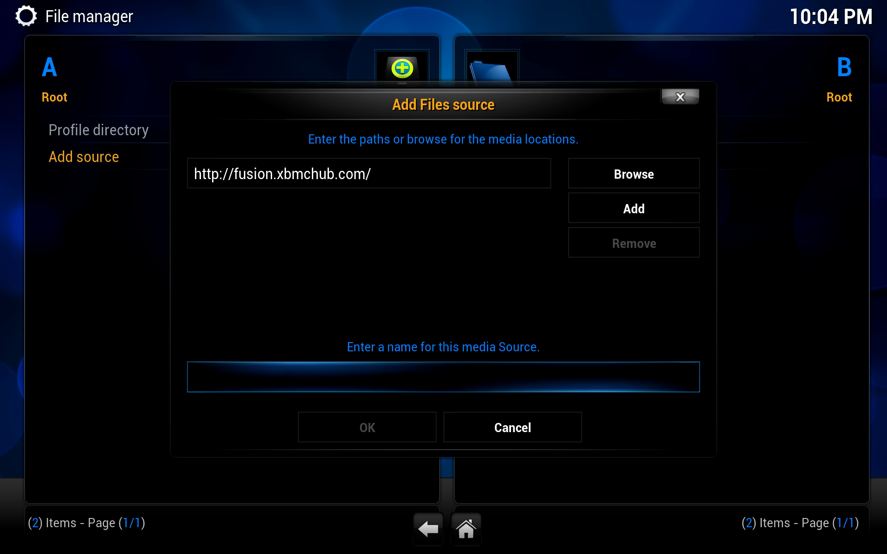
text(.fu)
key(Down)
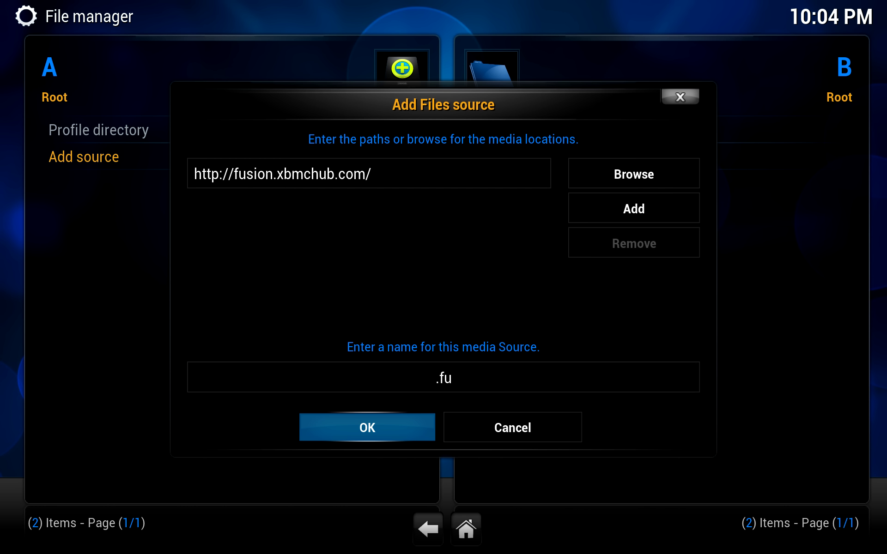
key(Return)
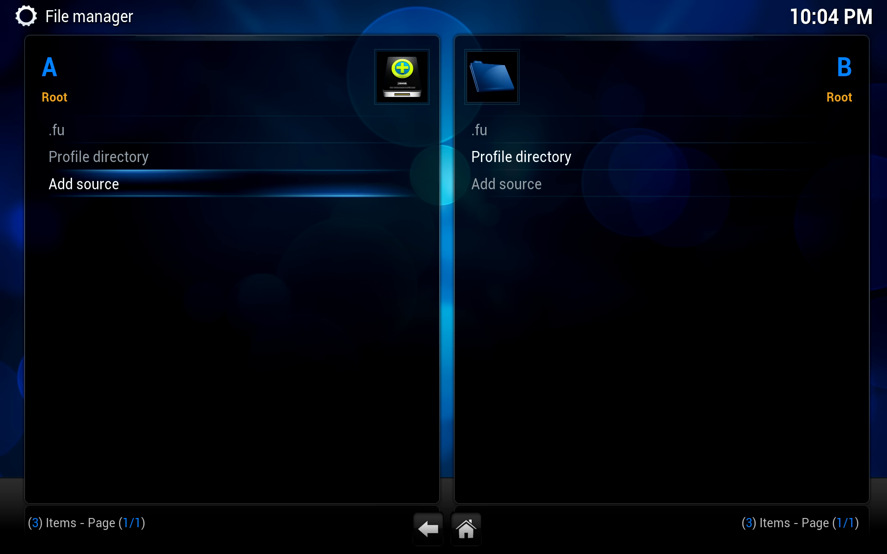
Step: Examine the folders inside the .fu source, return to the root and leave the file manager
key(Up)
key(Up)
key(Return)
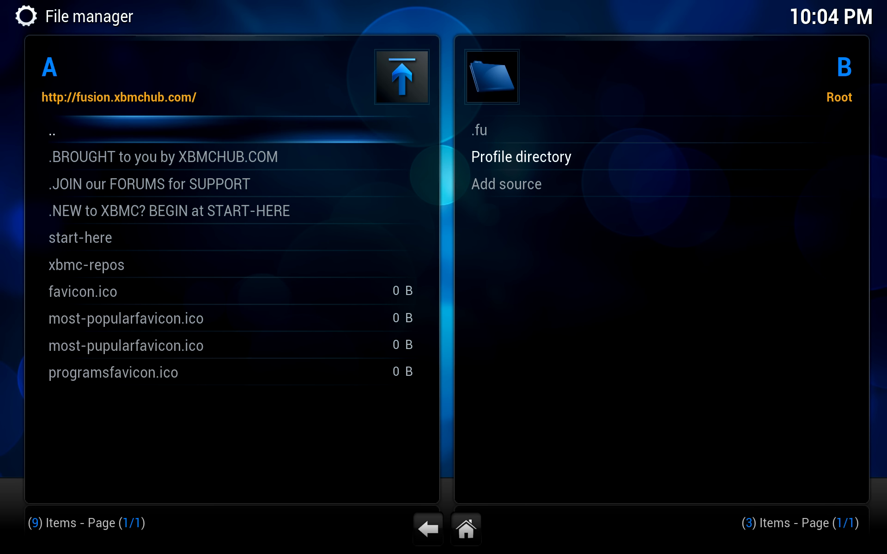
key(Down)
key(Down)
key(Down)
key(Down)
key(Down)
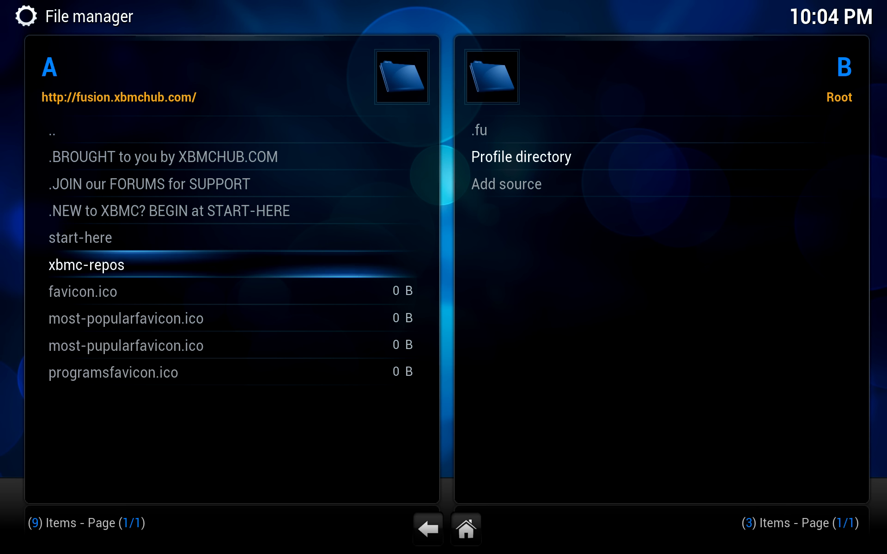
key(Up)
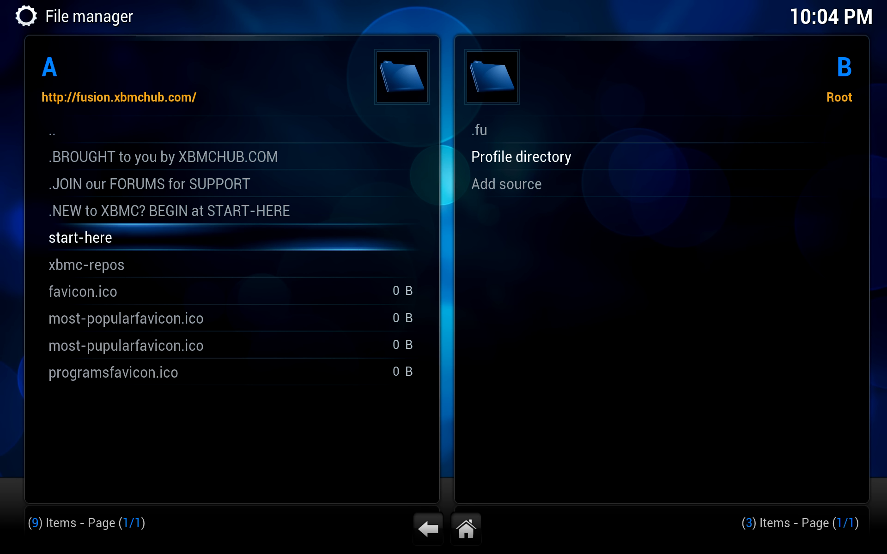
key(Up)
key(Up)
key(Up)
key(Up)
key(Return)
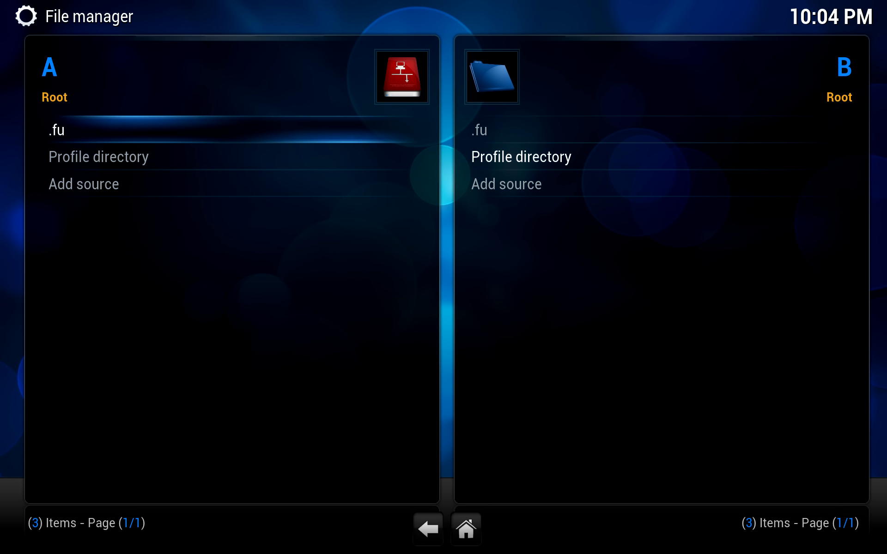
key(Escape)
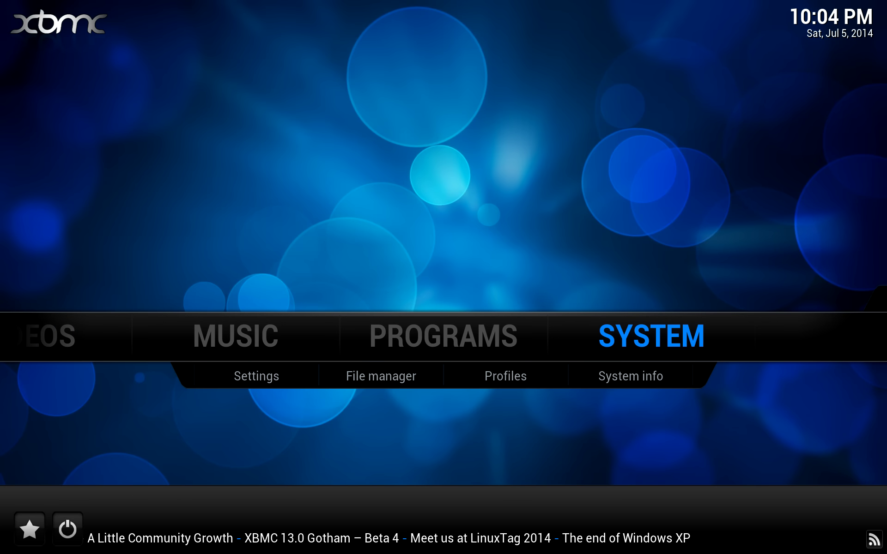
Step: Open the Add-ons section of the system settings and dismiss the first-run help
key(Return)
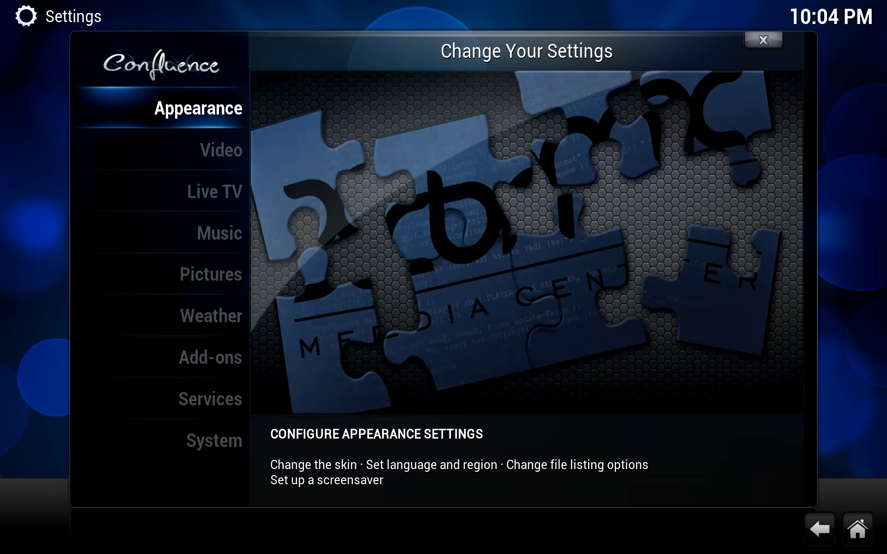
key(Down)
key(Down)
key(Down)
key(Down)
key(Down)
key(Down)
key(Return)
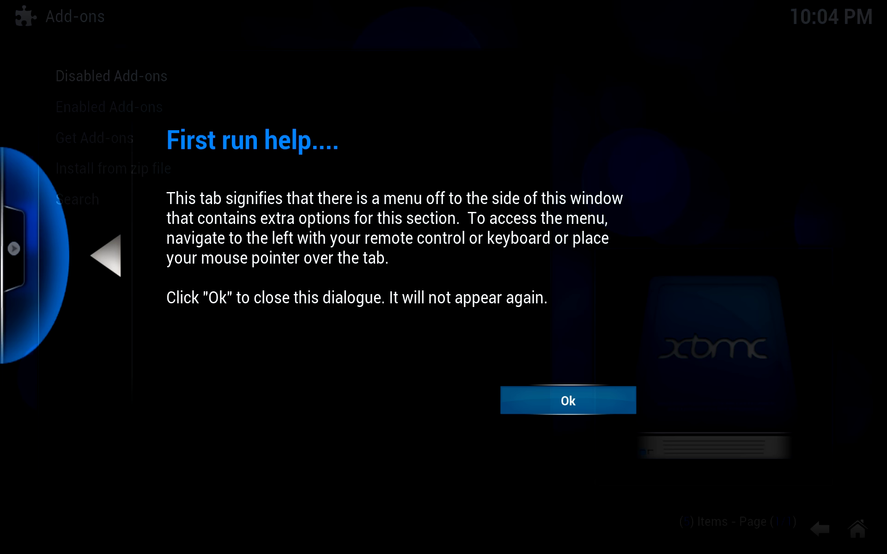
key(Return)
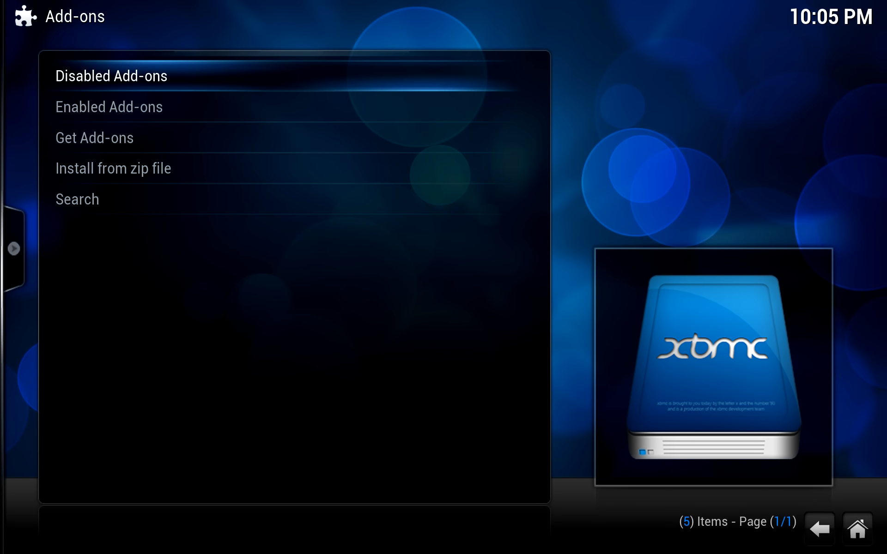
Step: Choose to install an add-on from a zip file and open the start-here folder of the .fu source
key(Down)
key(Down)
key(Down)
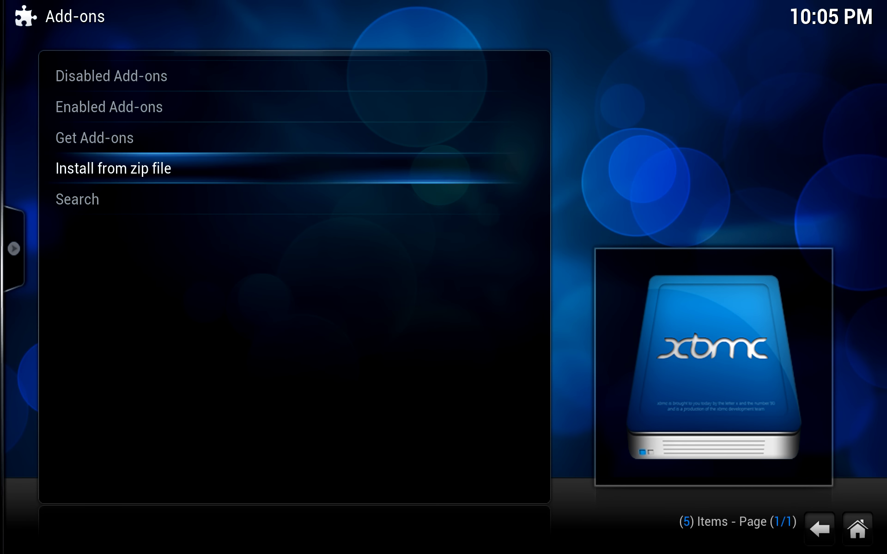
key(Return)
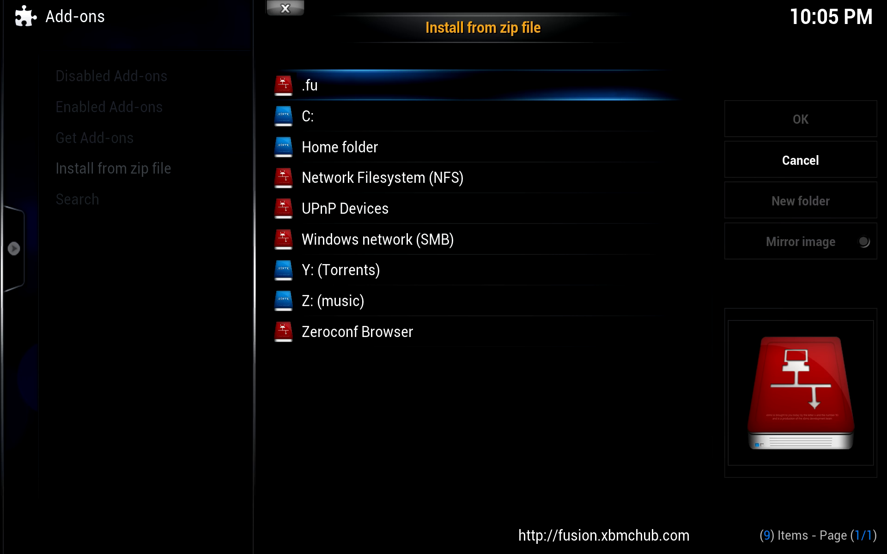
key(Return)
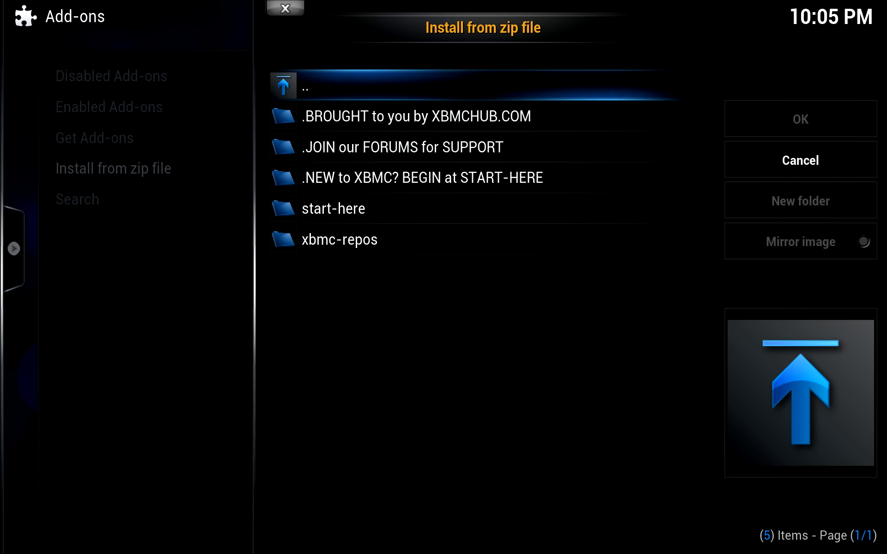
key(Down)
key(Down)
key(Down)
key(Down)
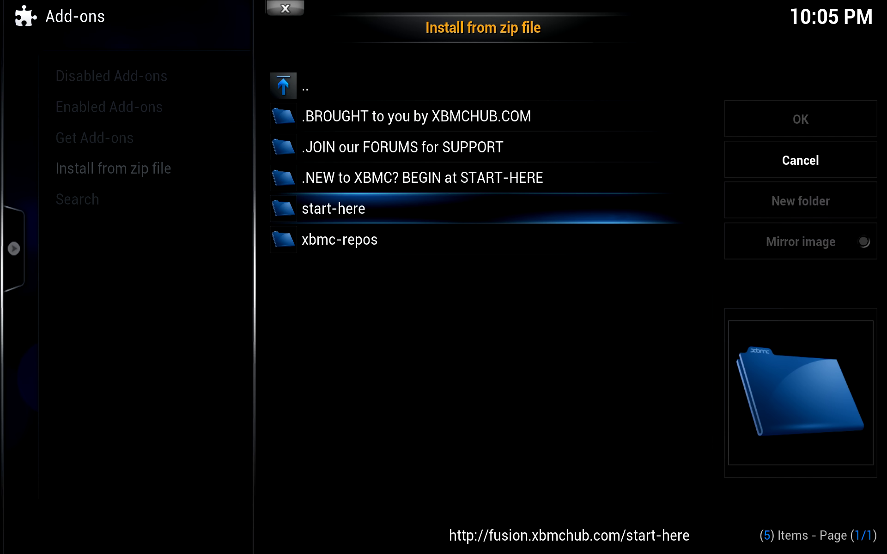
key(Return)
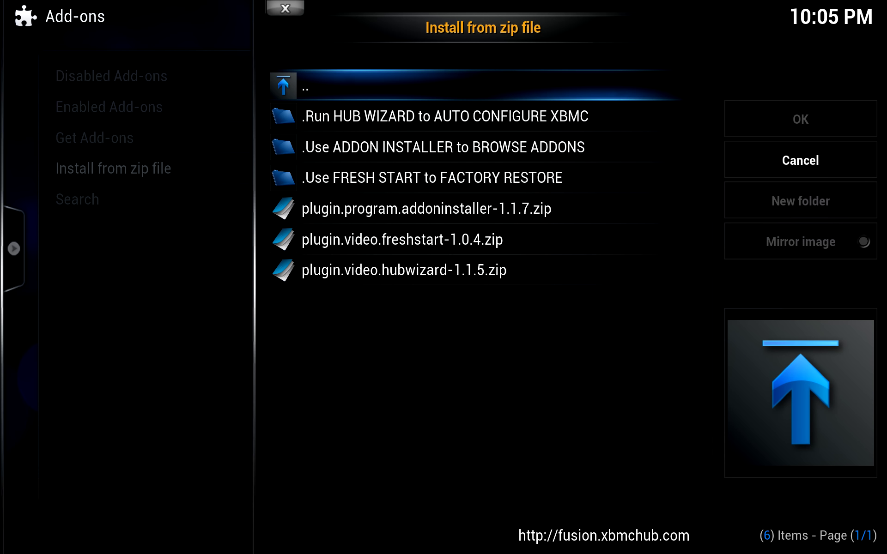
Step: Install the add-on from plugin.video.hubwizard-1.1.5.zip
key(Down)
key(Down)
key(Down)
key(Down)
key(Down)
key(Down)
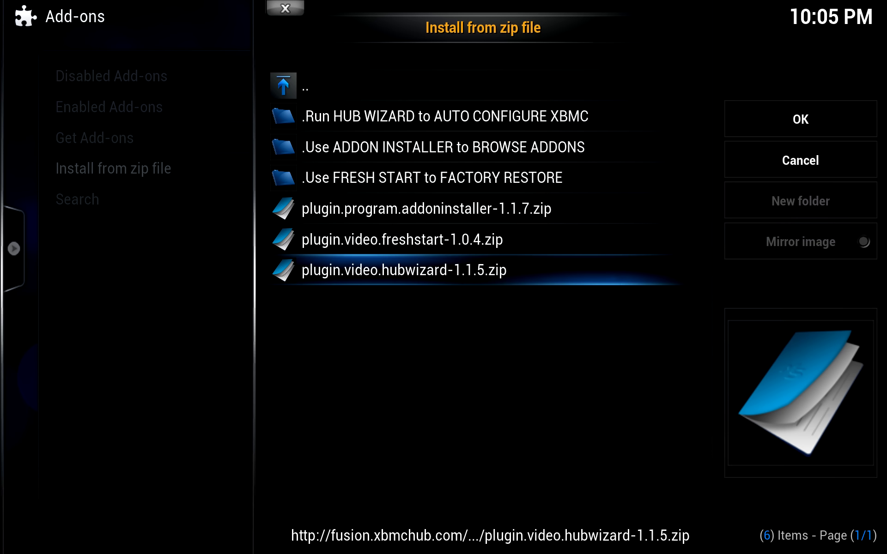
key(Return)
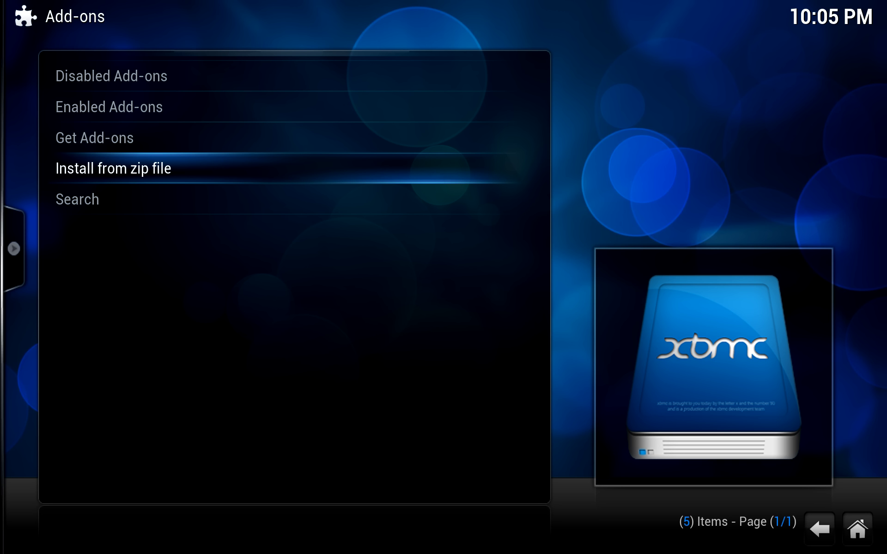
Step: Leave the settings and open the list of program add-ons from the home screen
key(Escape)
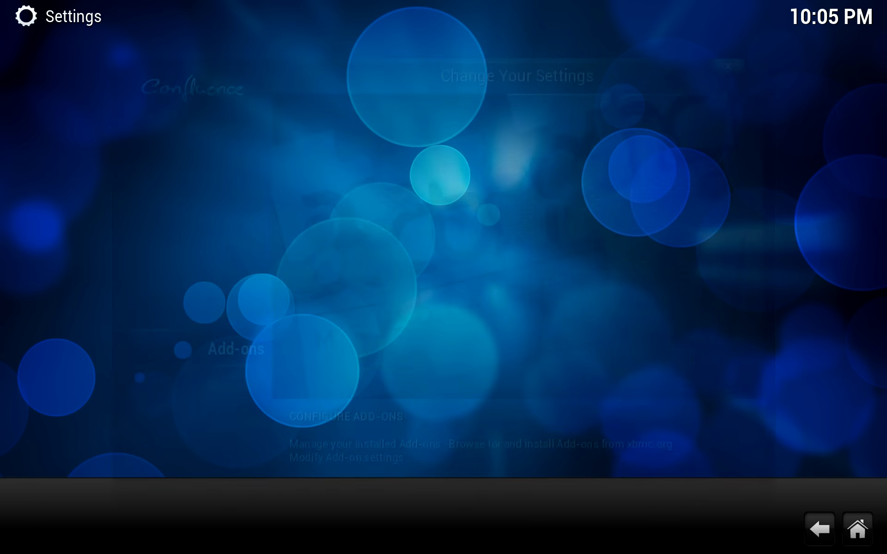
key(Escape)
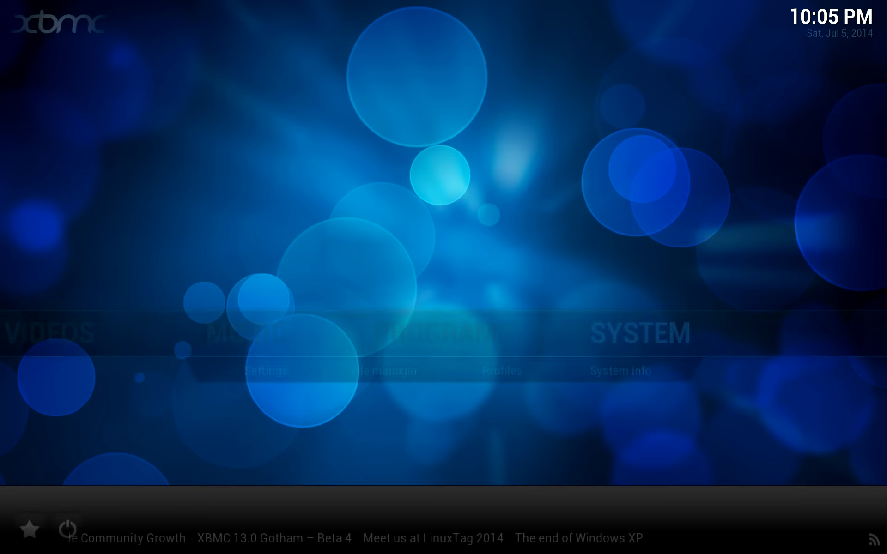
key(Left)
key(Return)
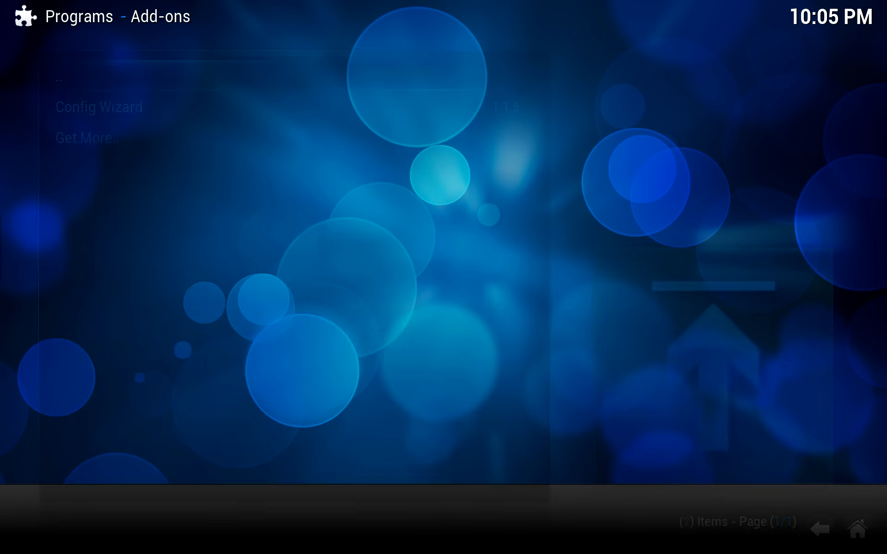
Step: Open Config Wizard from the list of program add-ons
key(Down)
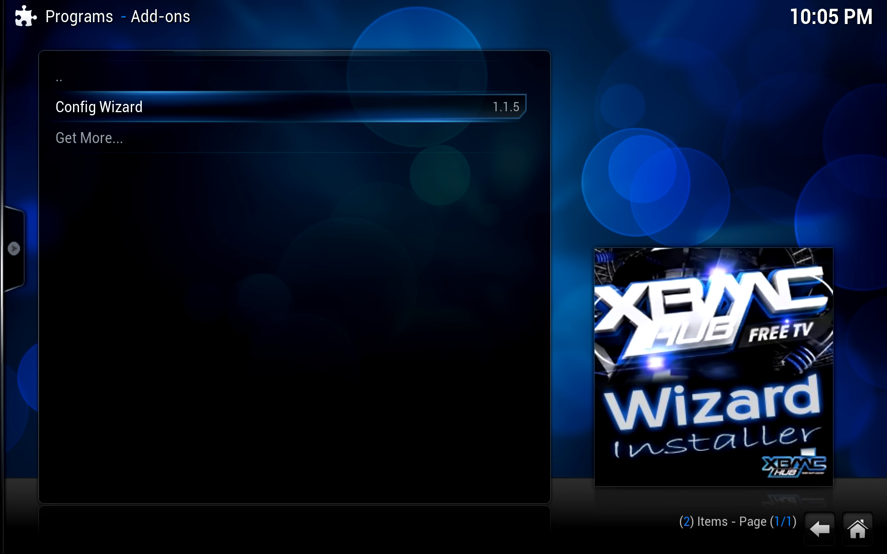
key(Return)
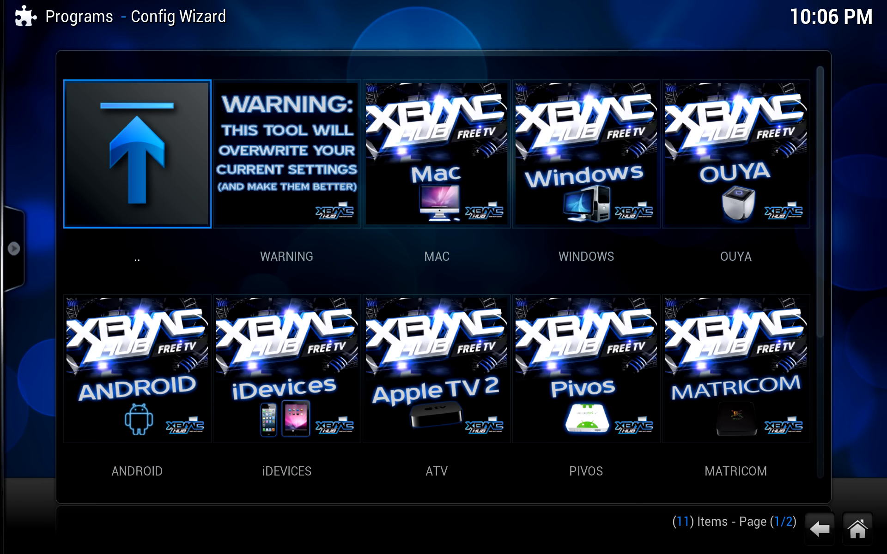
Step: Look through the device setups that the wizard offers on both of its pages
key(Right)
key(Right)
key(Right)
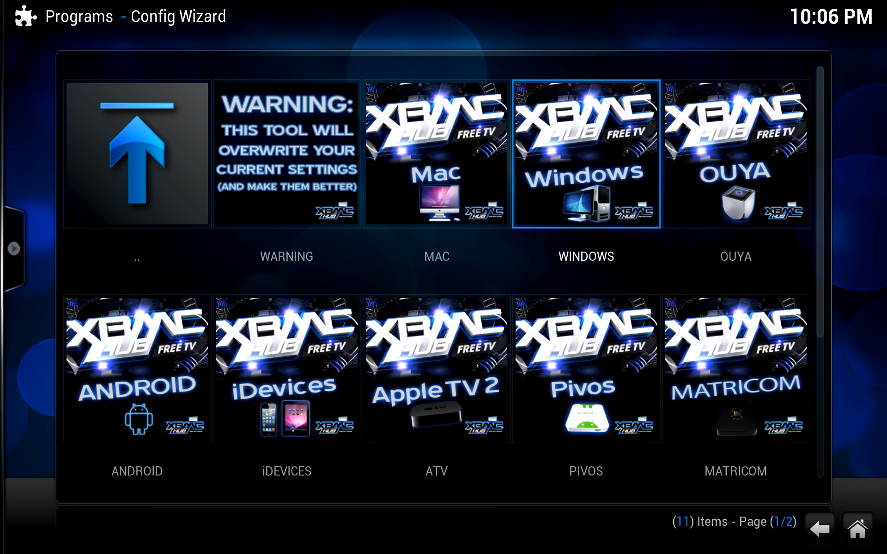
key(Down)
key(Down)
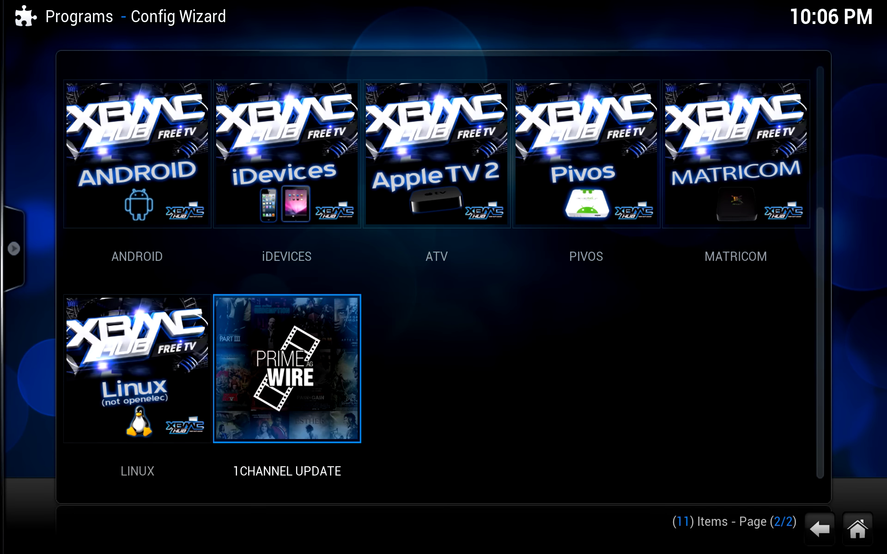
key(Up)
key(Right)
key(Right)
key(Right)
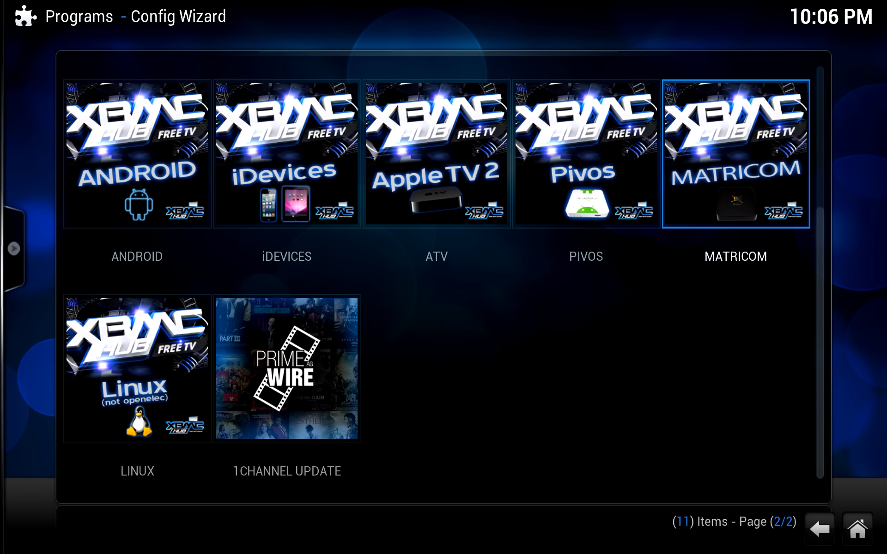
key(Left)
key(Left)
key(Left)
key(Left)
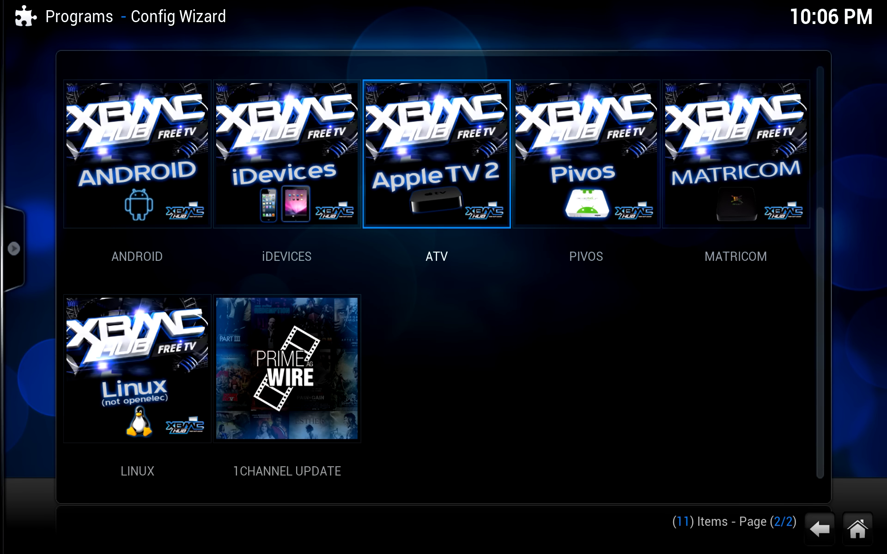
Step: Run the Windows setup and agree to let XBMCHUB.COM customize the add-on selection
key(Up)
key(Right)
key(Right)
key(Right)
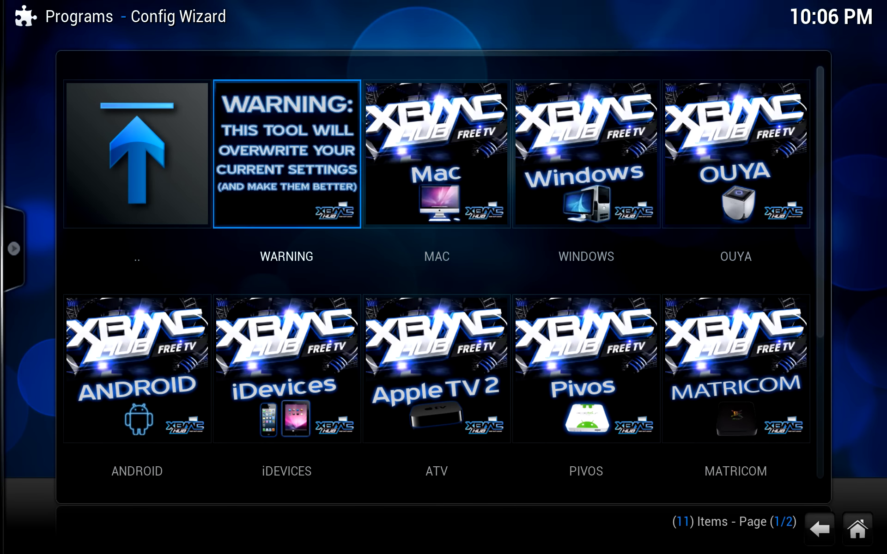
key(Return)
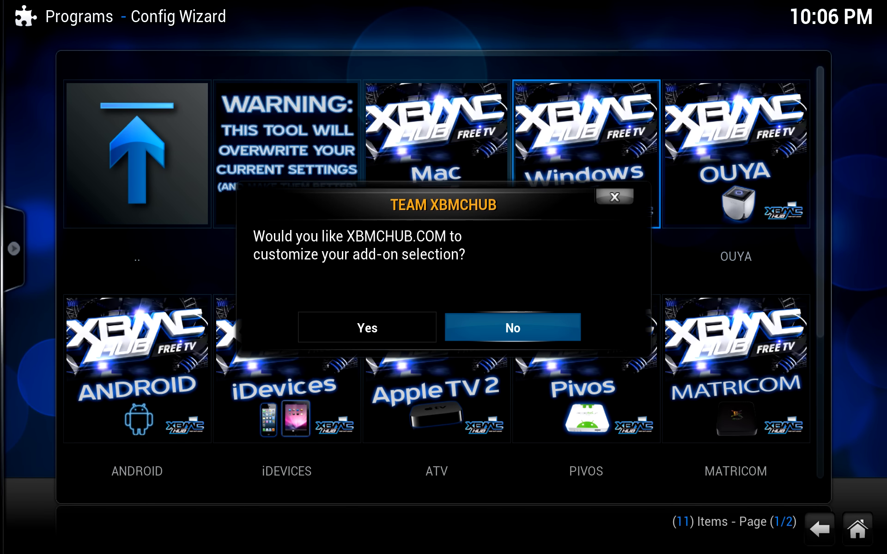
key(Left)
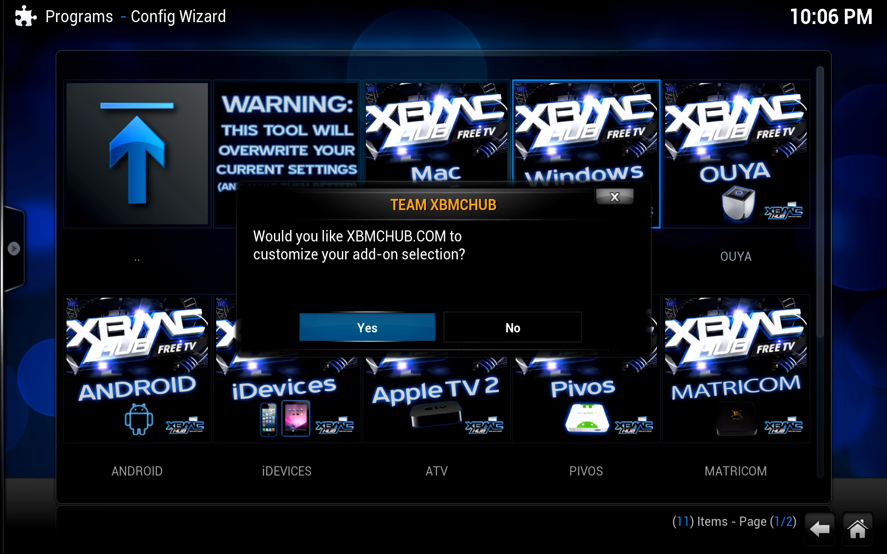
key(Return)
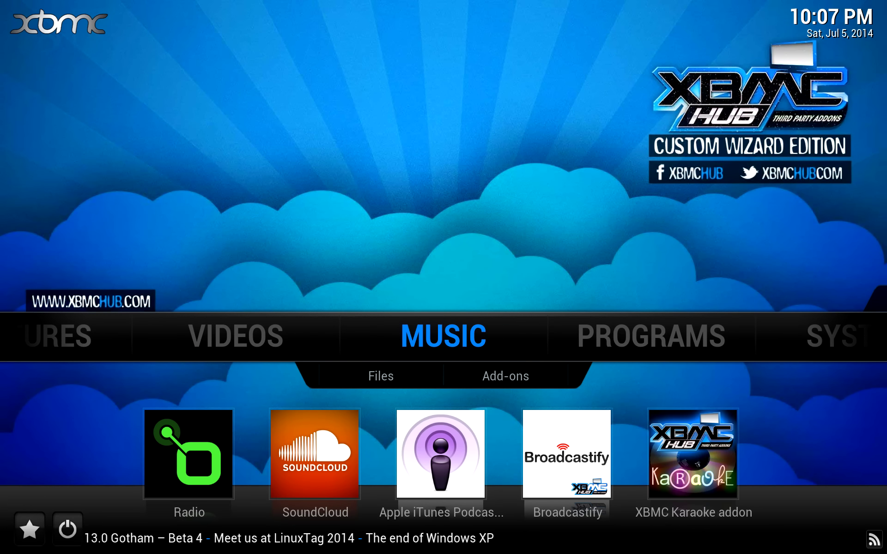
Step: Open the list of video add-ons from the home screen
key(Left)
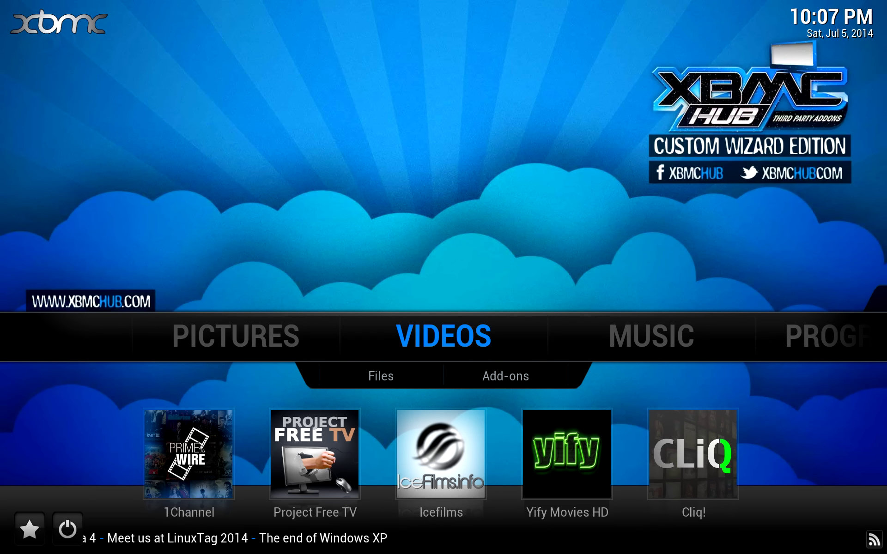
key(Down)
key(Right)
key(Return)
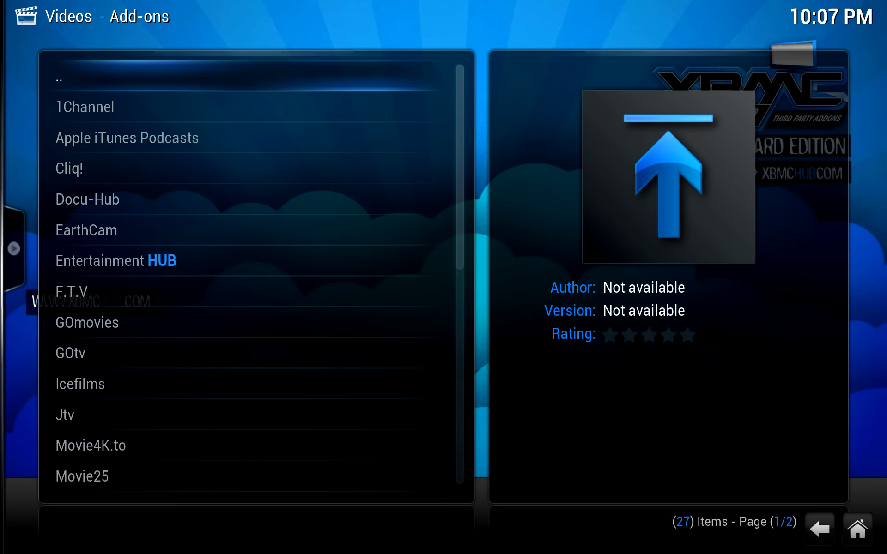
Step: Review the installed video add-ons from the start of the list to YouTube and return to the home screen
key(Down)
key(Down)
key(Down)
key(Down)
key(Down)
key(Down)
key(Down)
key(Down)
key(Down)
key(Down)
key(Down)
key(Down)
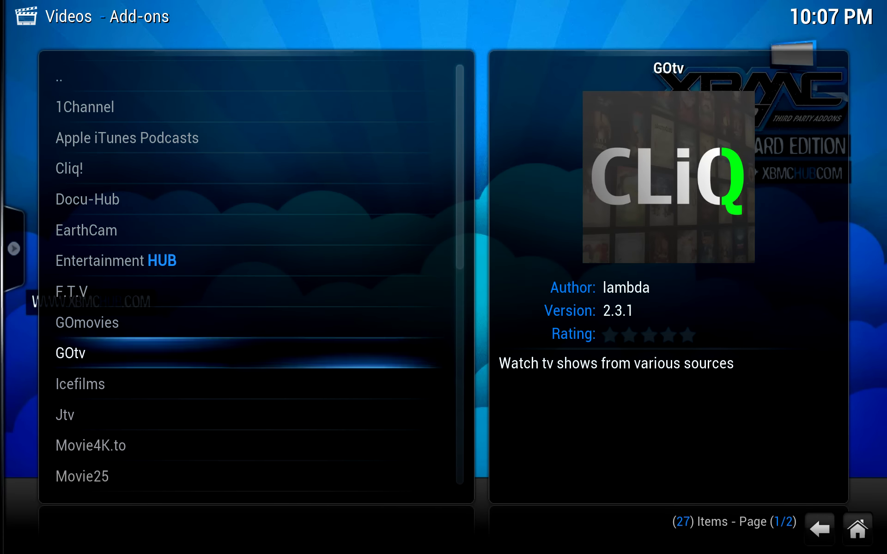
key(Down)
key(Down)
key(Down)
key(Down)
key(Down)
key(Down)
key(Down)
key(Down)
key(Down)
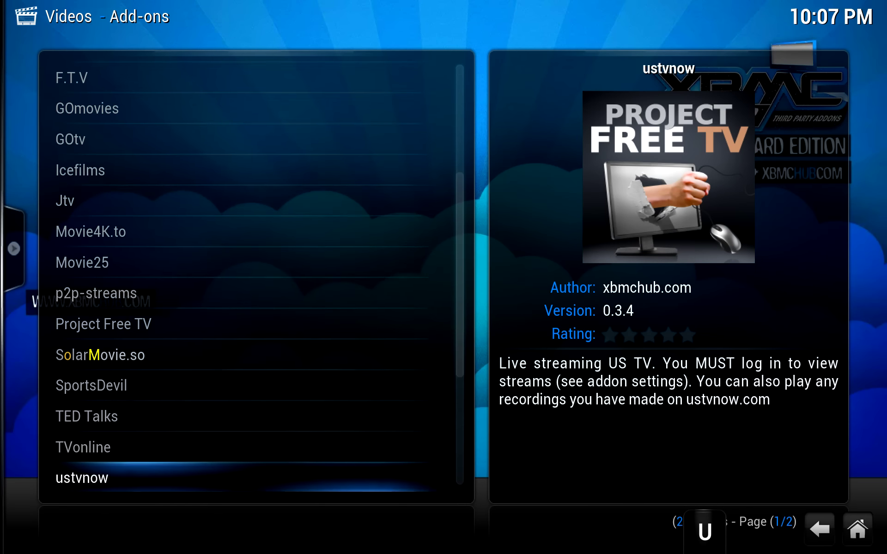
key(Down)
key(Down)
key(Down)
key(Down)
key(Down)
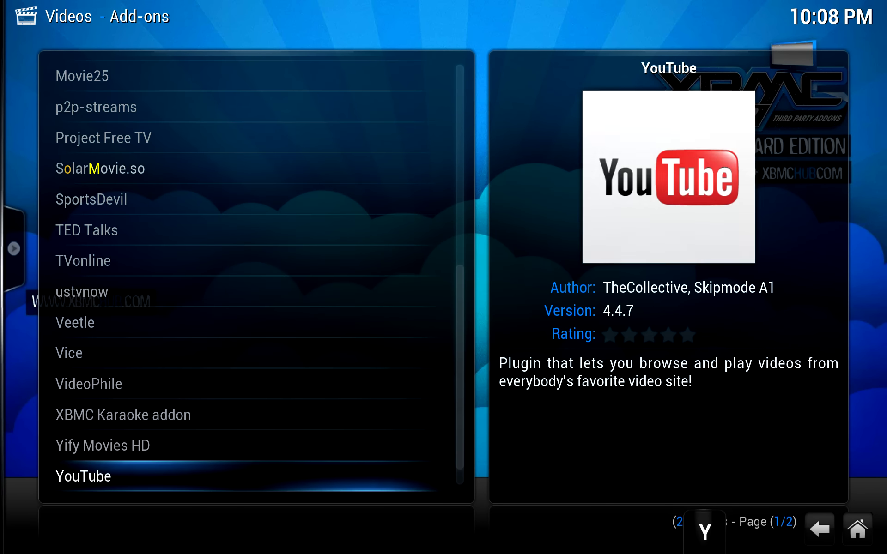
key(Escape)
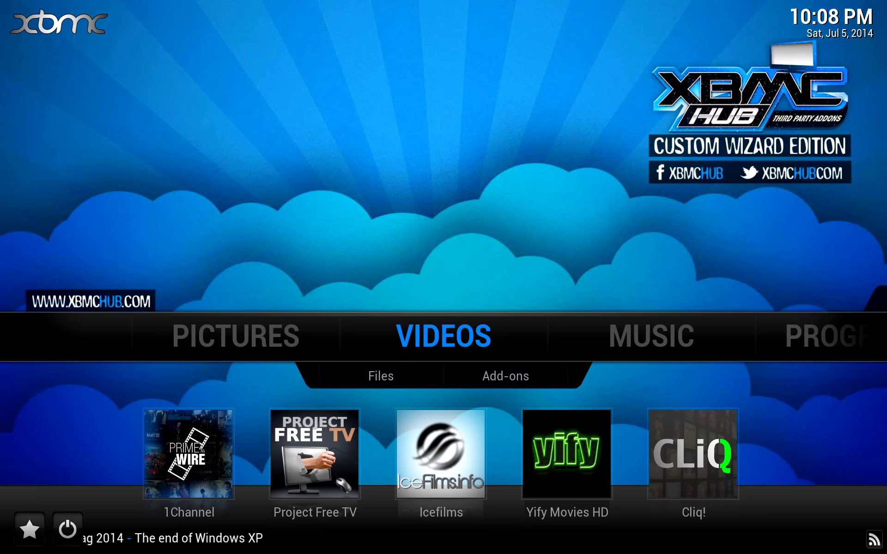
Step: Open the file manager from the System section of the home screen
key(Right)
key(Right)
key(Right)
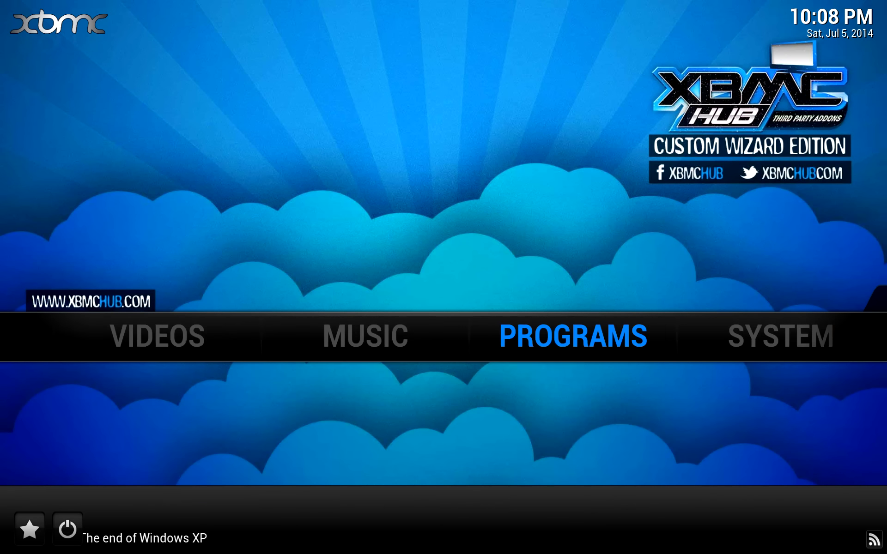
key(Left)
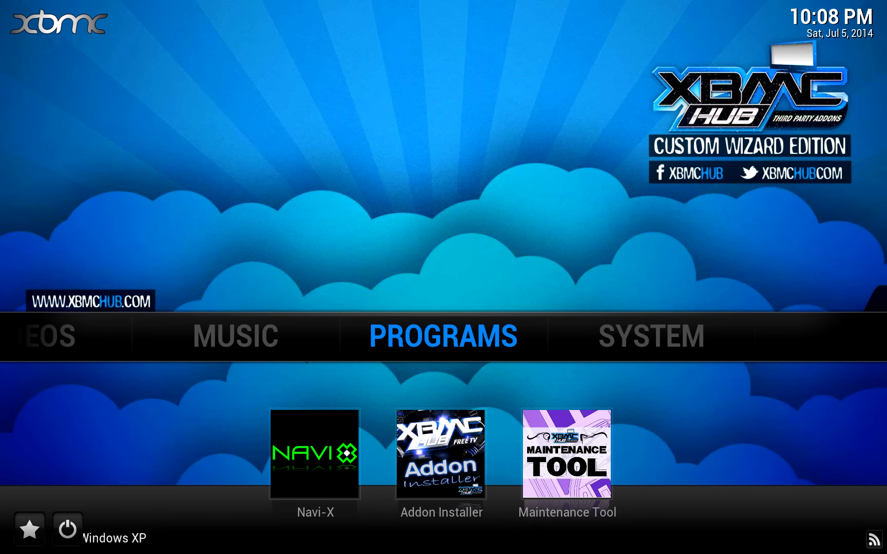
key(Right)
key(Down)
key(Right)
key(Return)
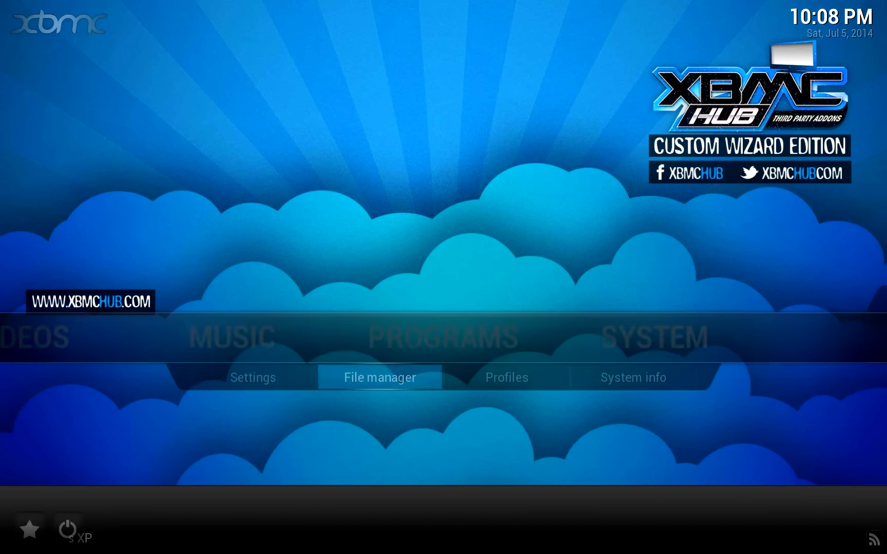
key(Down)
key(Down)
key(Return)
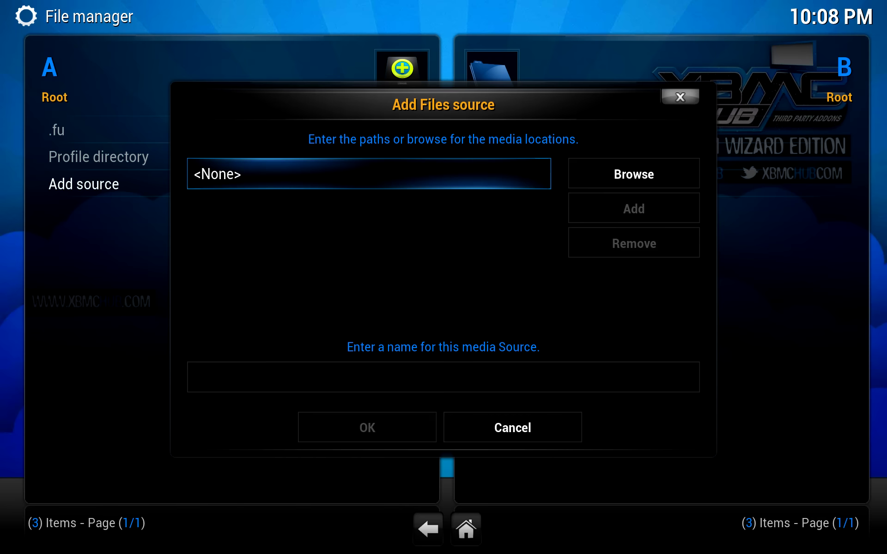
key(Return)
text(http://)
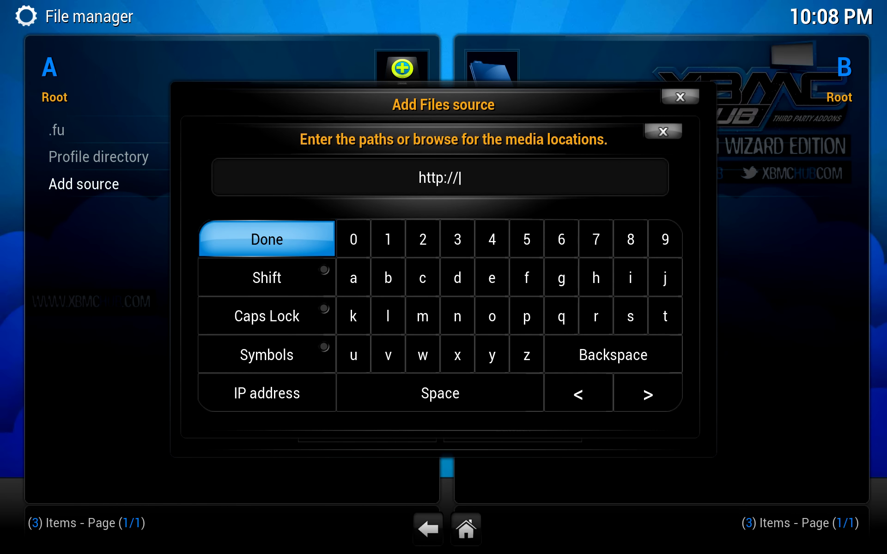
text(install.)
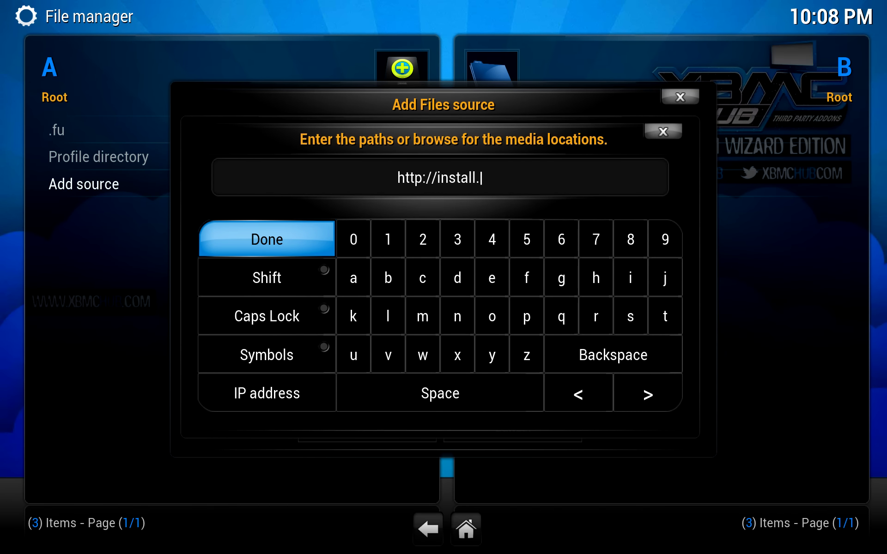
text(mashupxbmc)
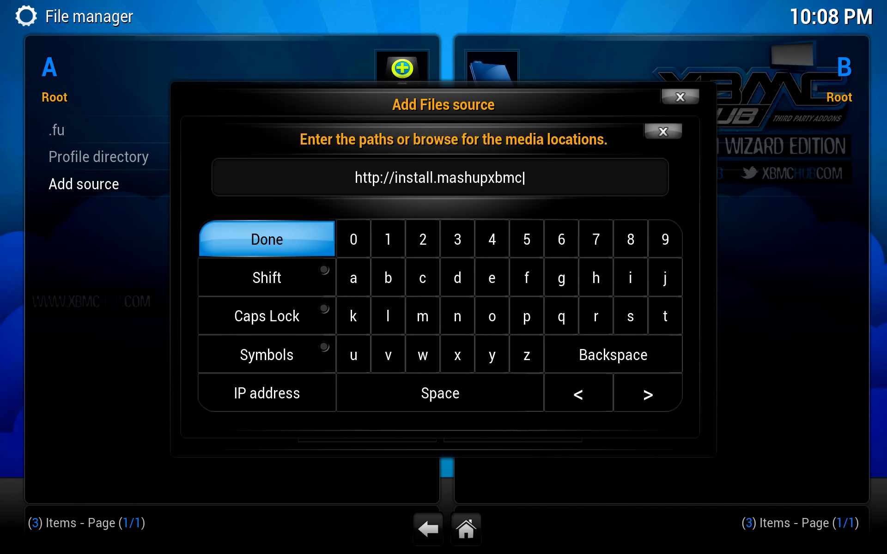
text(.com)
key(Return)
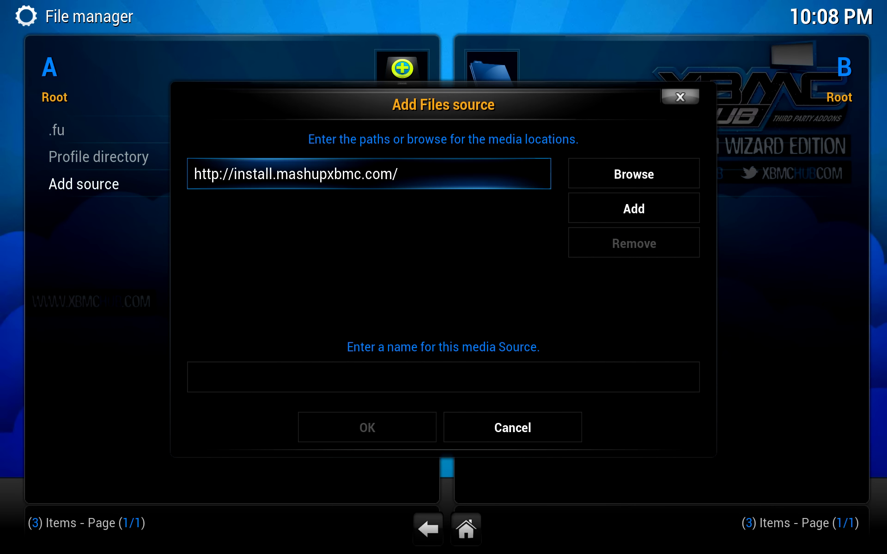
Step: Name the new source .mu and save it
key(Down)
key(Return)
text(.mu)
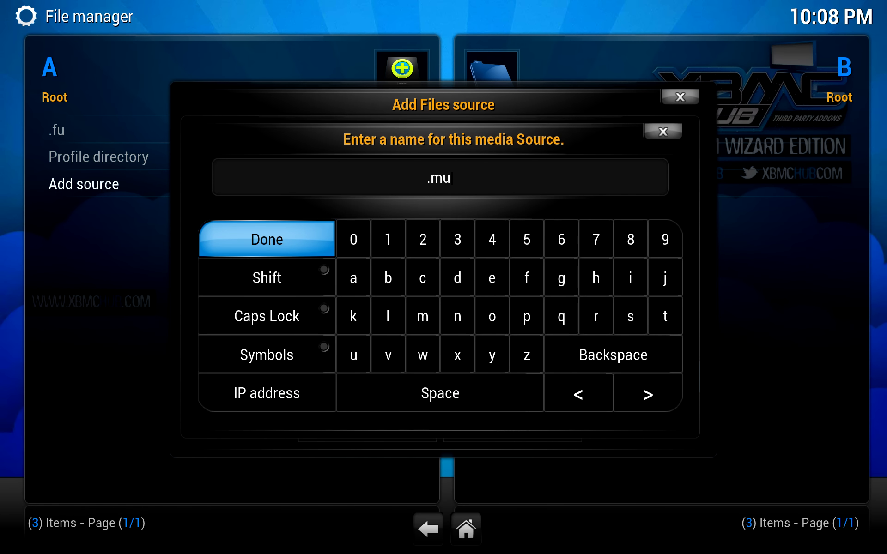
key(Return)
key(Down)
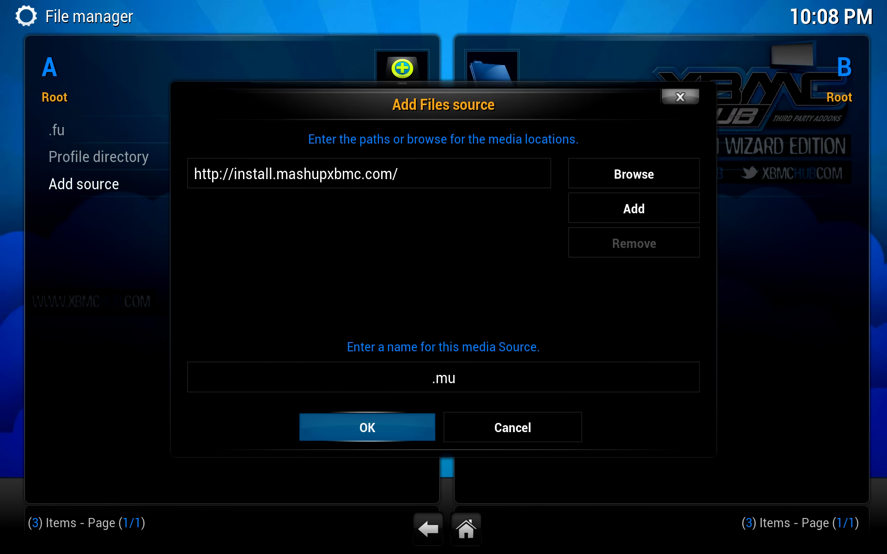
key(Return)
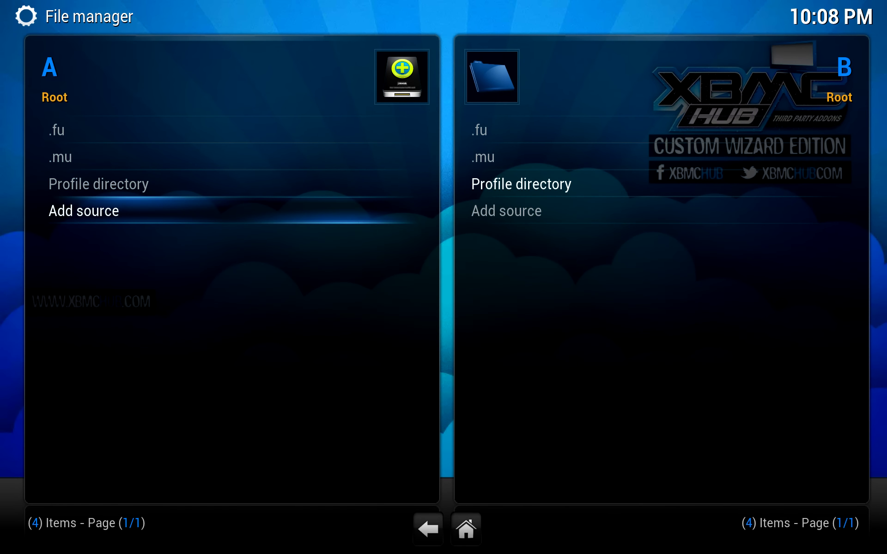
key(Return)
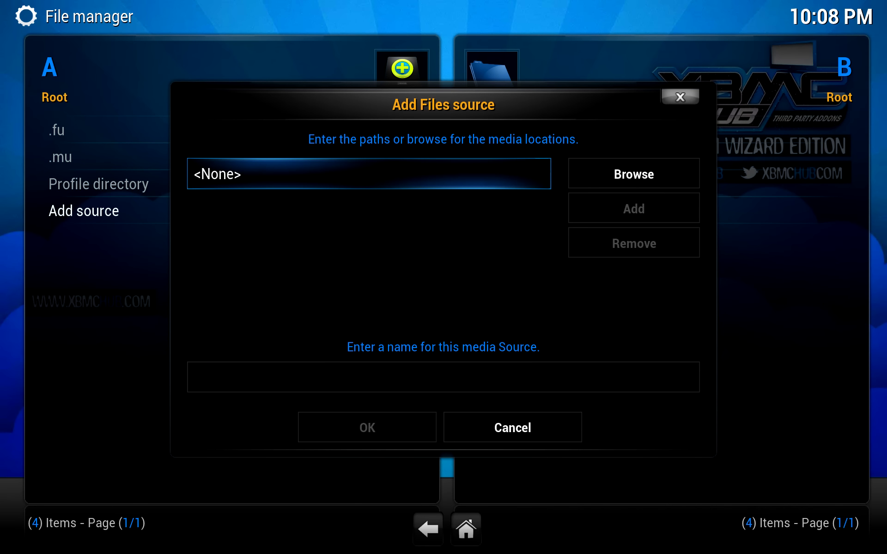
key(Return)
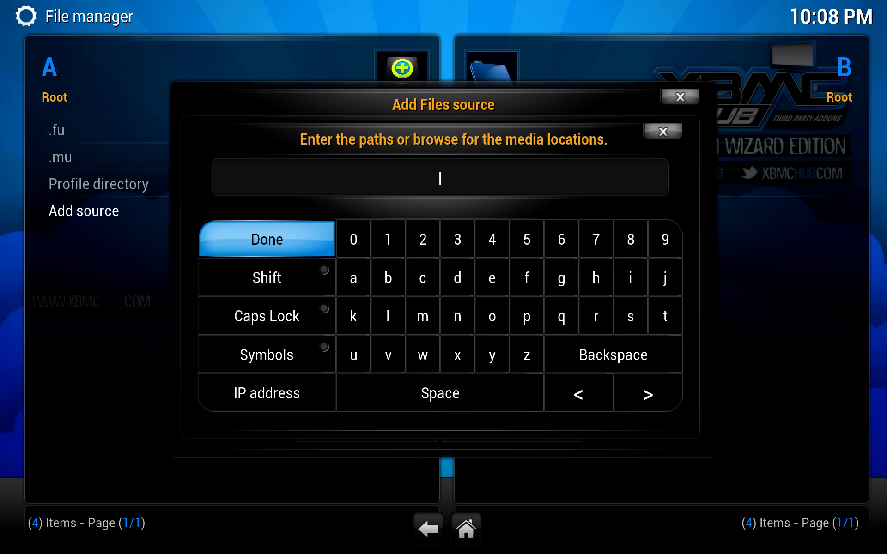
text(http://xfinit)
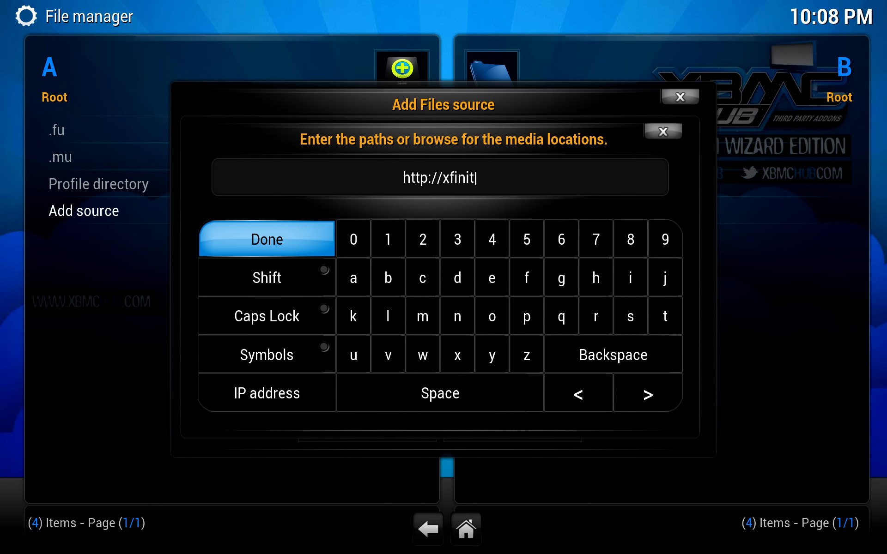
text(y.,xunity)
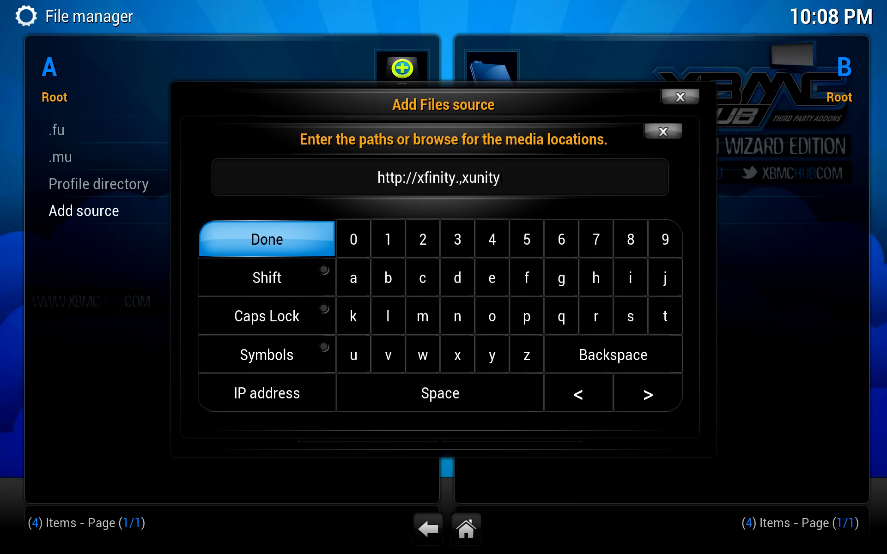
key(BackSpace)
key(BackSpace)
key(BackSpace)
key(BackSpace)
key(BackSpace)
key(BackSpace)
key(BackSpace)
text(xun)
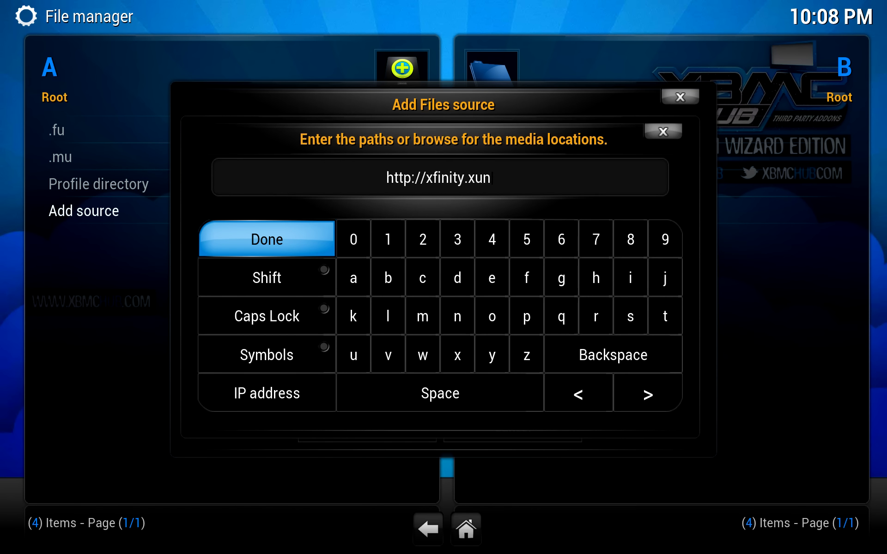
text(itytalk.com)
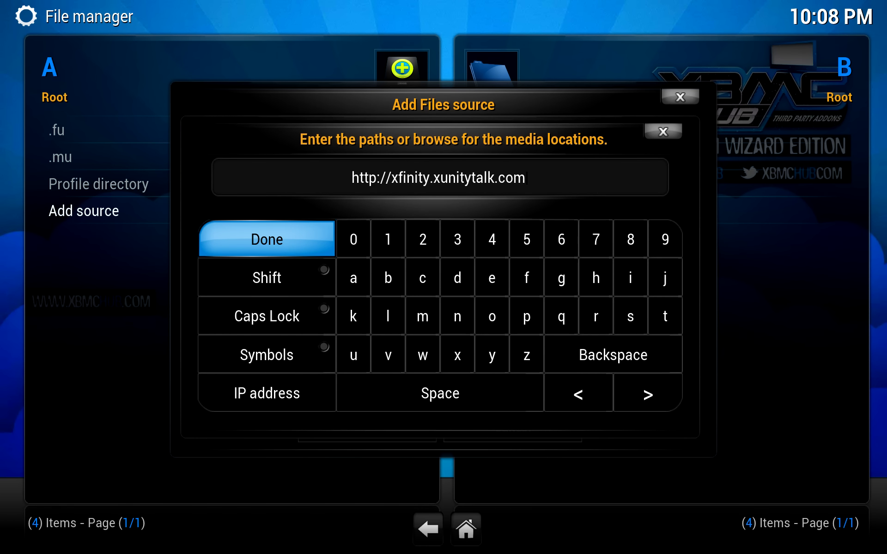
key(Return)
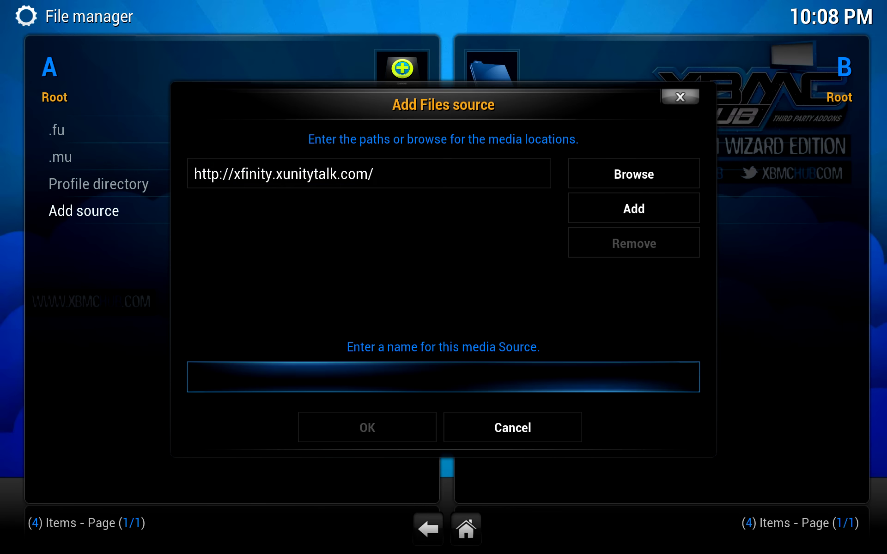
Step: Name the new file source .xu and save it
text(.xu)
key(Return)
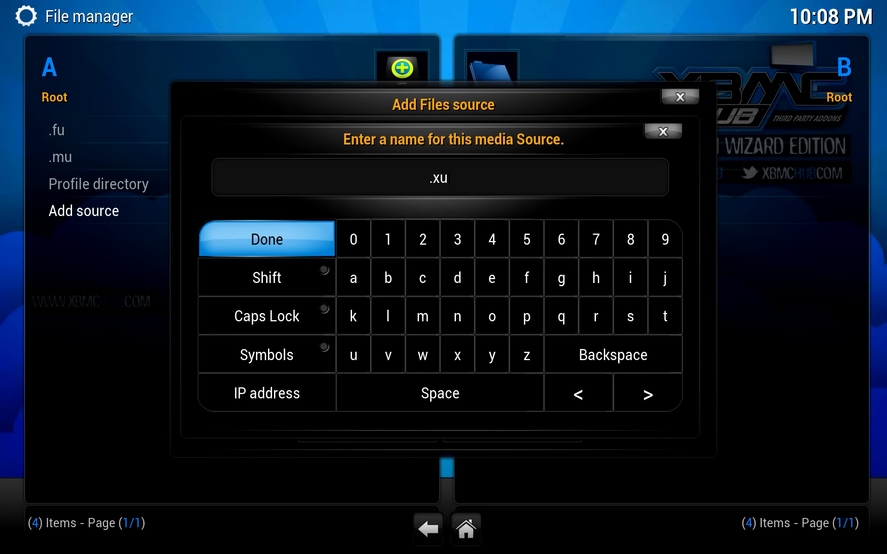
key(Return)
key(Down)
key(Return)
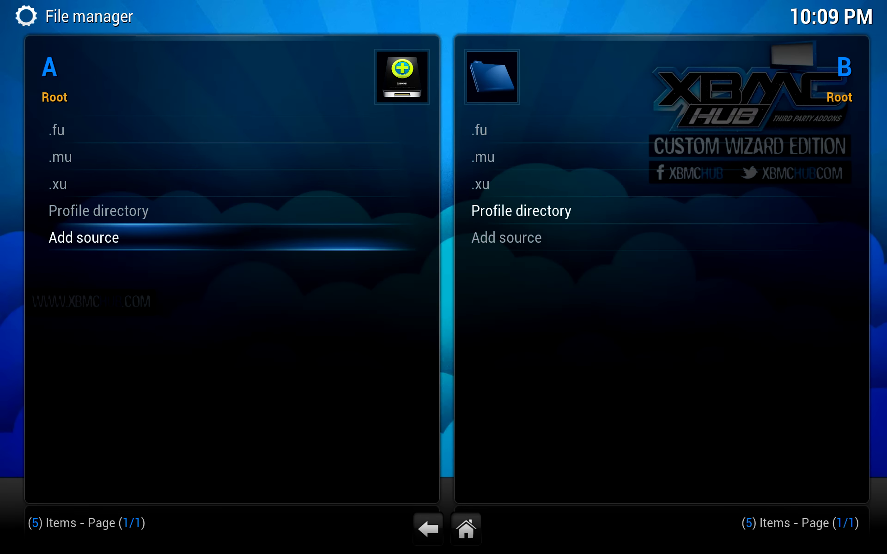
Step: Leave the file manager and open the Add-ons section of the system settings
key(Escape)
key(Return)
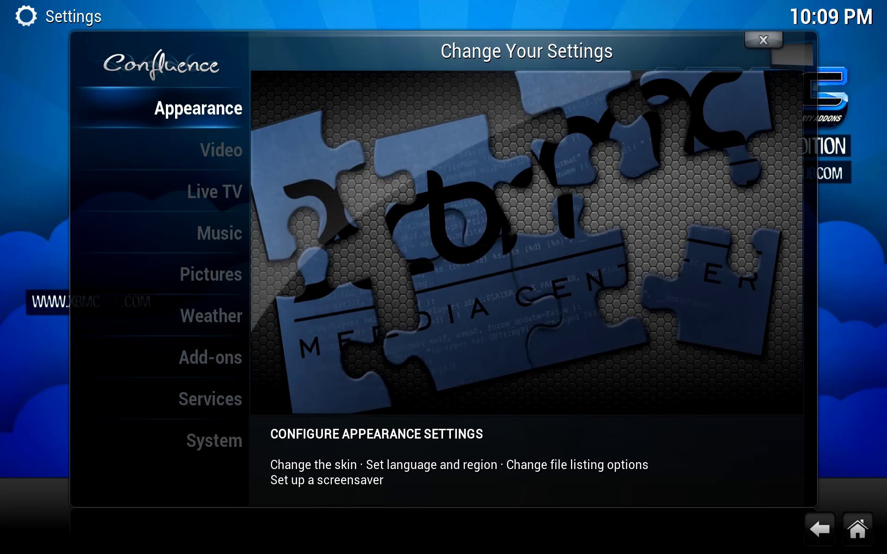
key(Down)
key(Down)
key(Down)
key(Down)
key(Down)
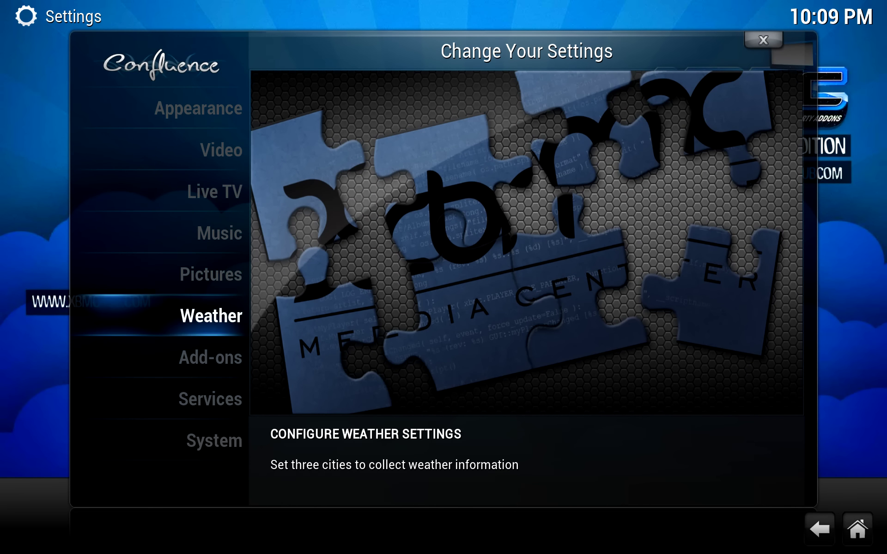
key(Down)
key(Return)
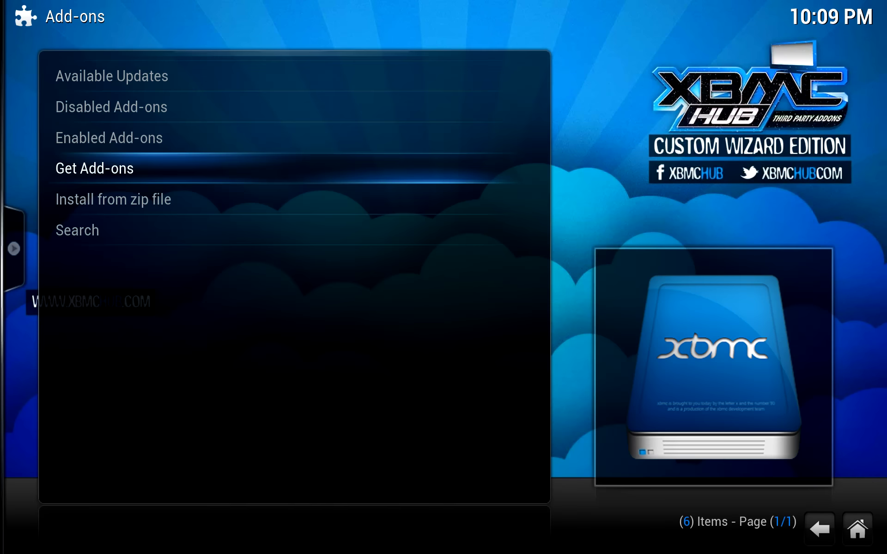
Step: Install MashUp_Repo-v1.7.zip as a zip file from the Repository folder of the .mu source
key(Down)
key(Return)
key(Down)
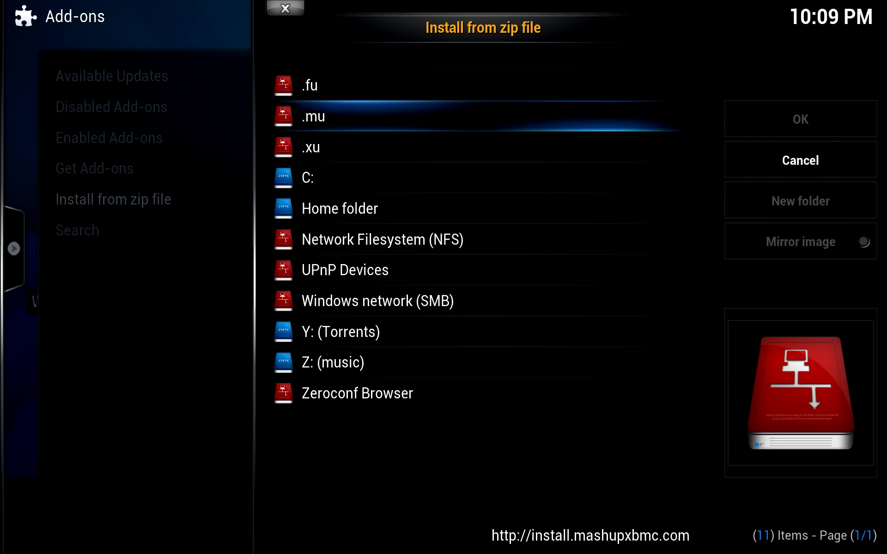
key(Return)
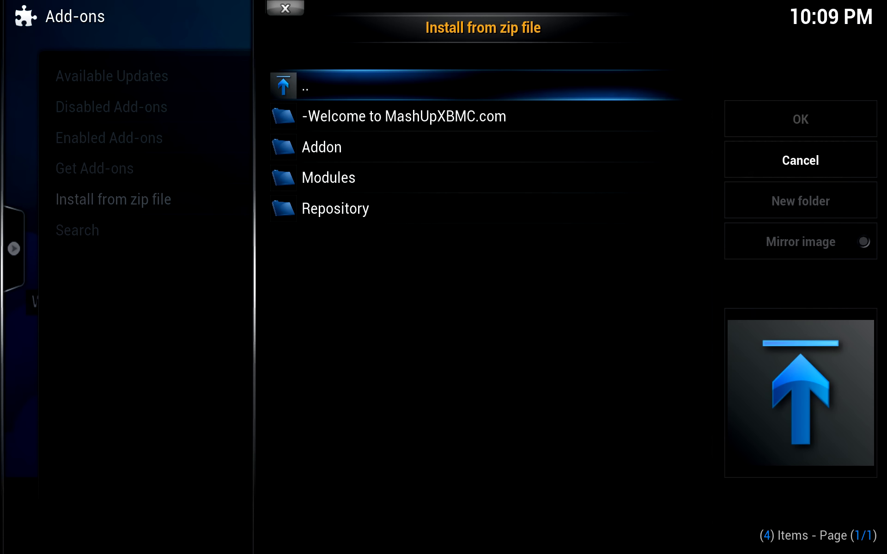
key(Down)
key(Down)
key(Down)
key(Down)
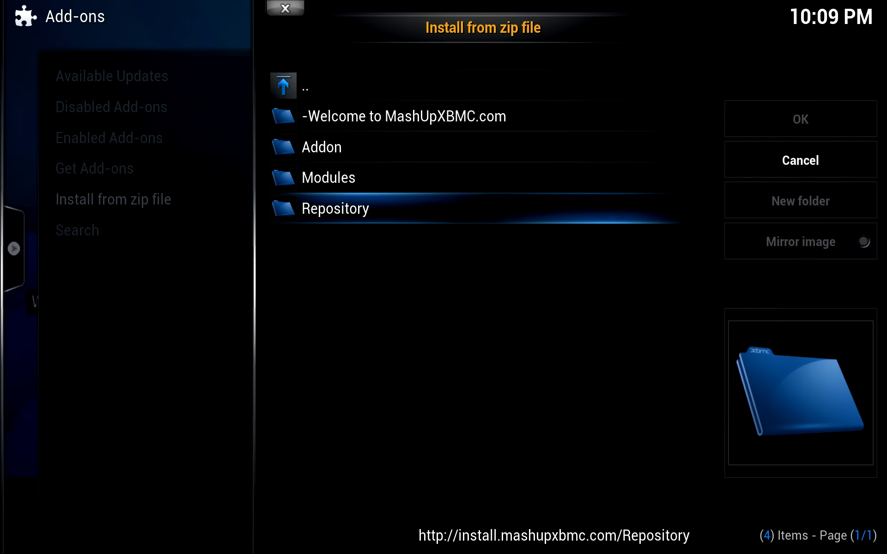
key(Return)
key(Down)
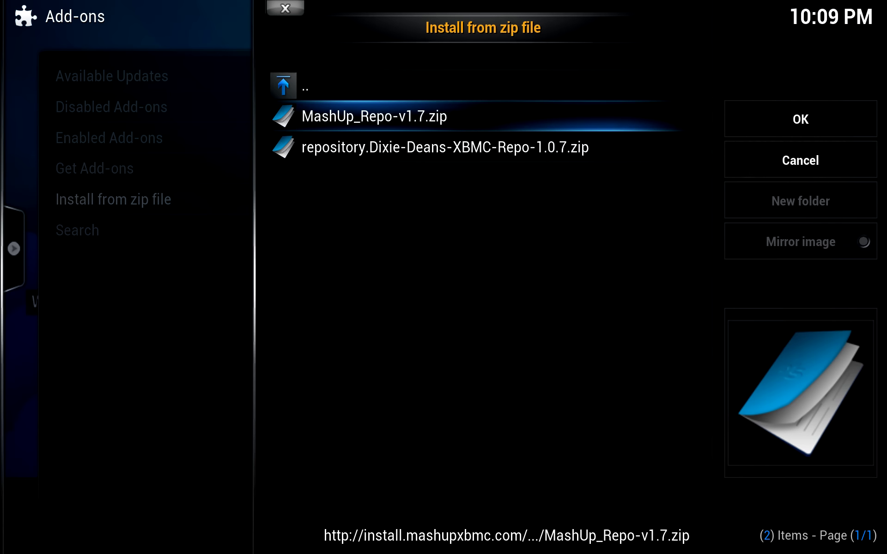
key(Return)
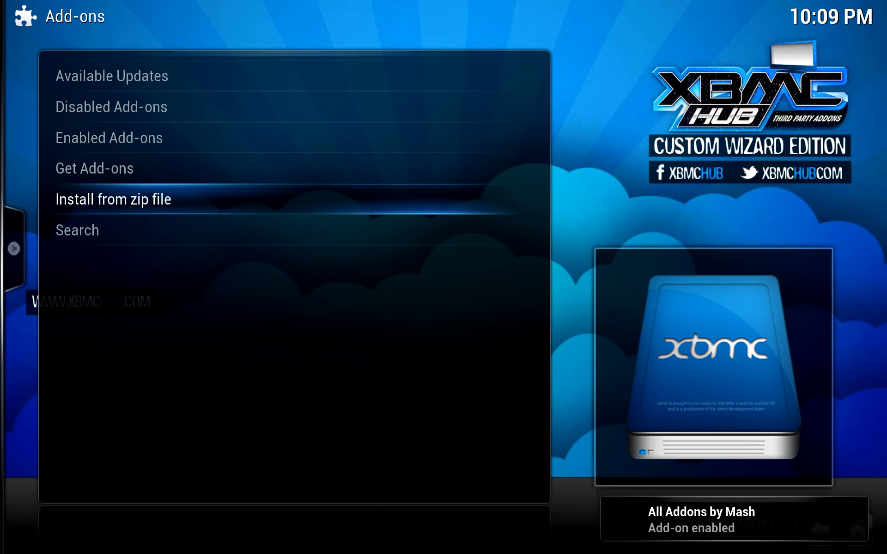
Step: Install XunityTalk_Repository.zip as a zip file from the .xu source
key(Return)
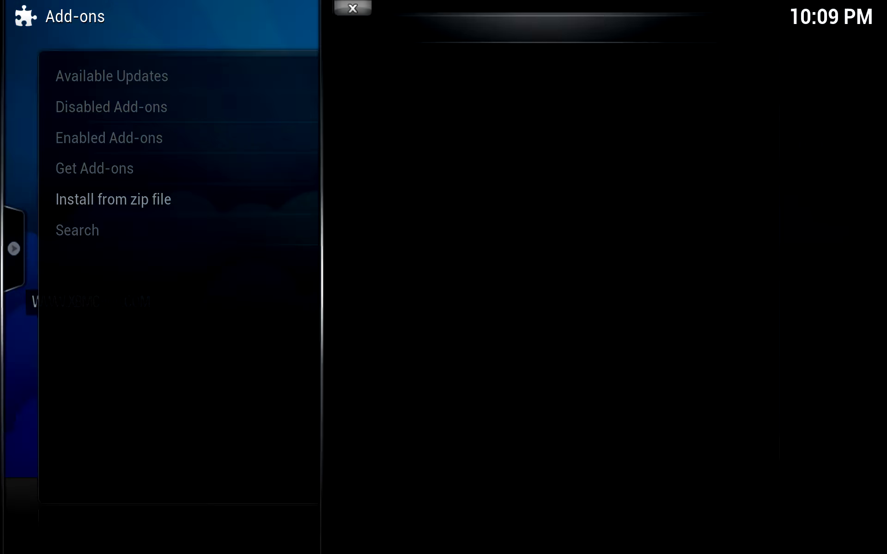
key(Down)
key(Down)
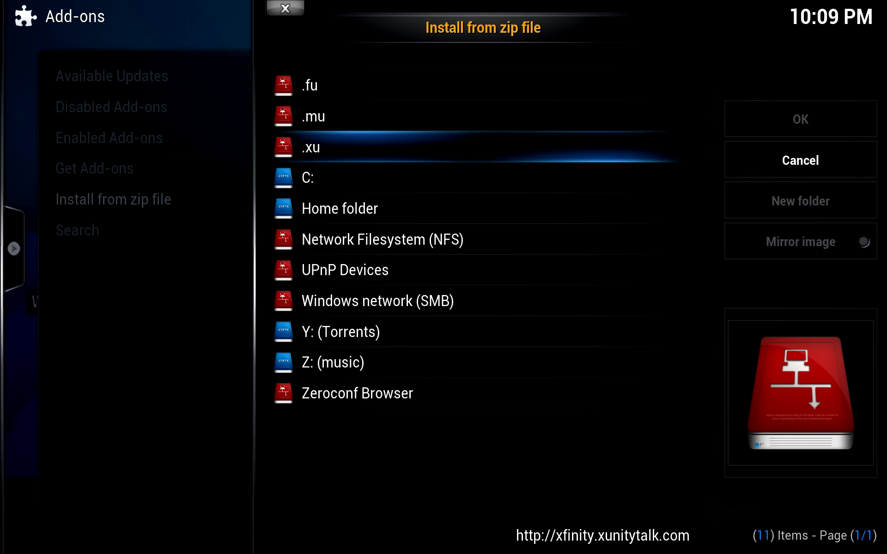
key(Return)
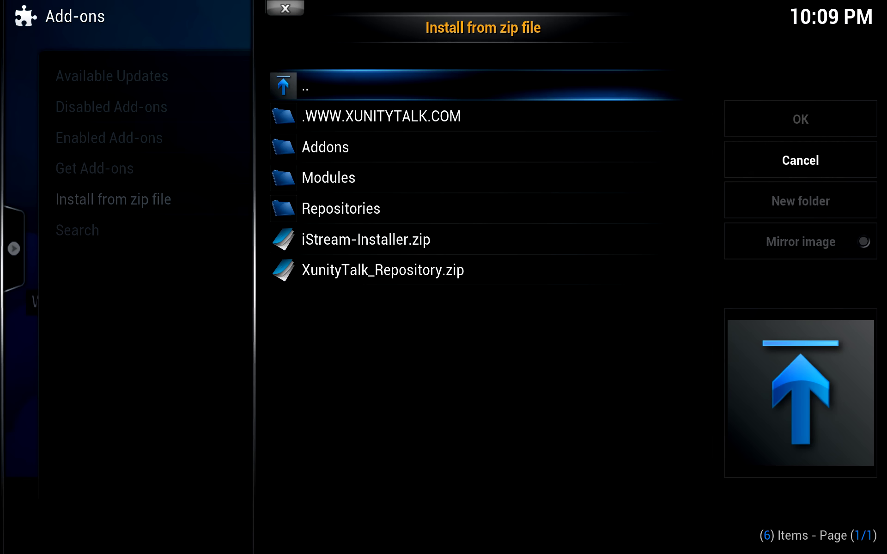
key(Down)
key(Down)
key(Down)
key(Down)
key(Down)
key(Down)
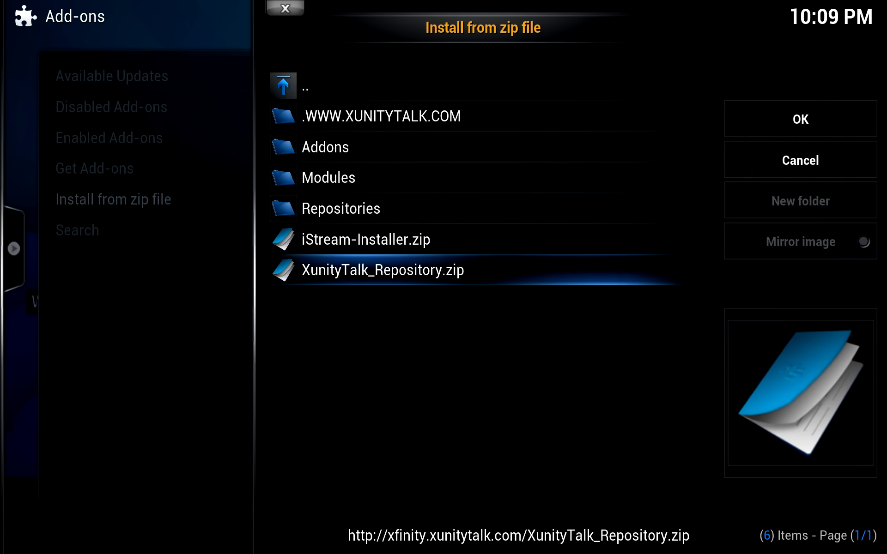
key(Return)
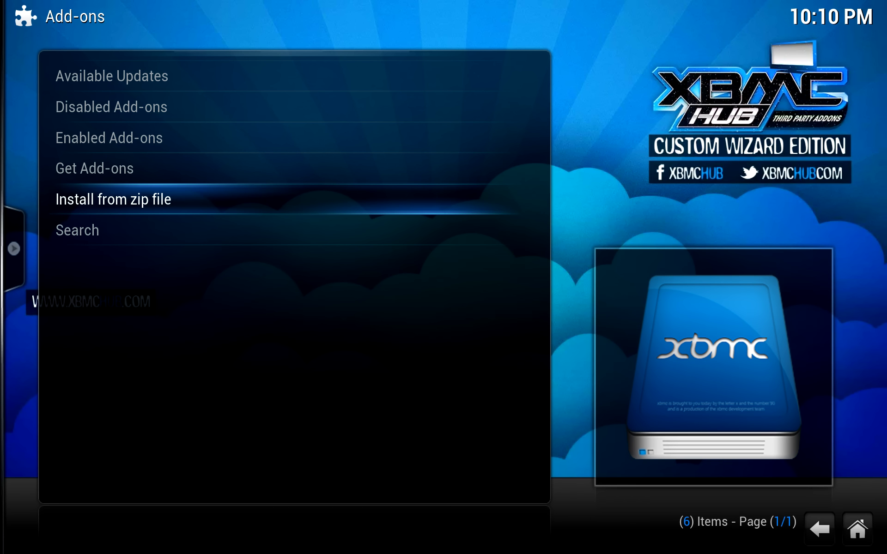
Step: Open the All Addons by Mash repository among the available add-on repositories
key(Up)
key(Return)
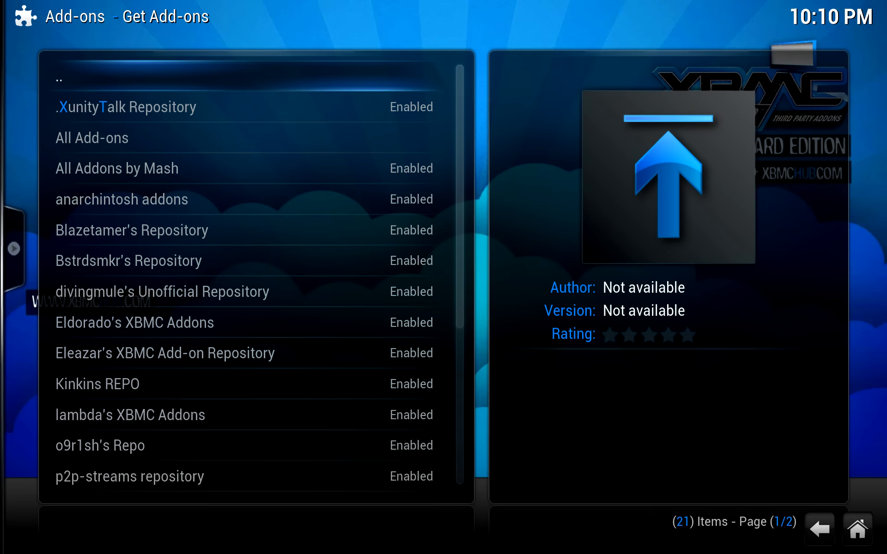
key(Down)
key(Down)
key(Down)
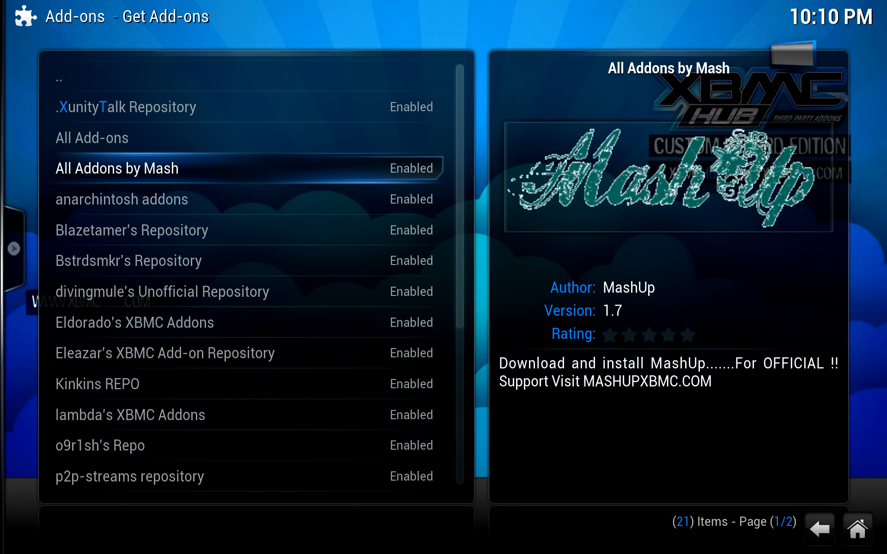
key(Return)
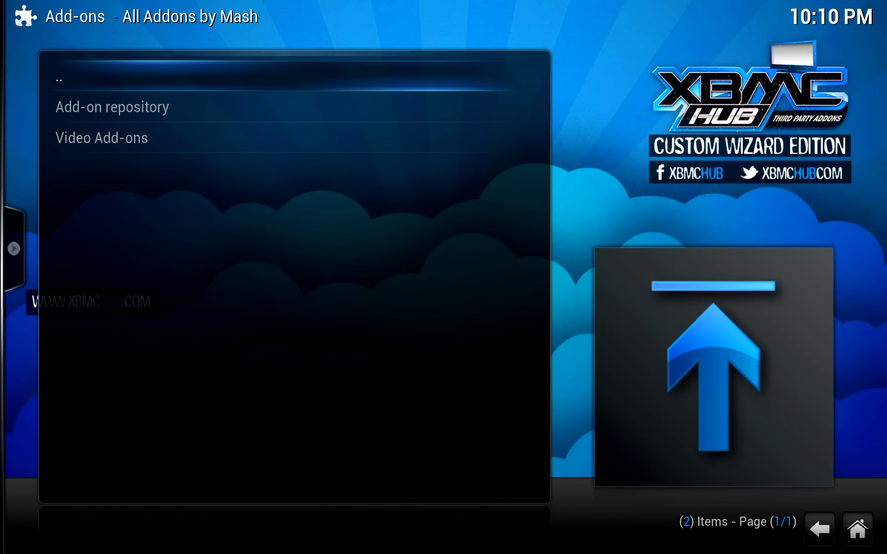
Step: Install the Mash Up add-on from the repository's video add-ons
key(Down)
key(Down)
key(Return)
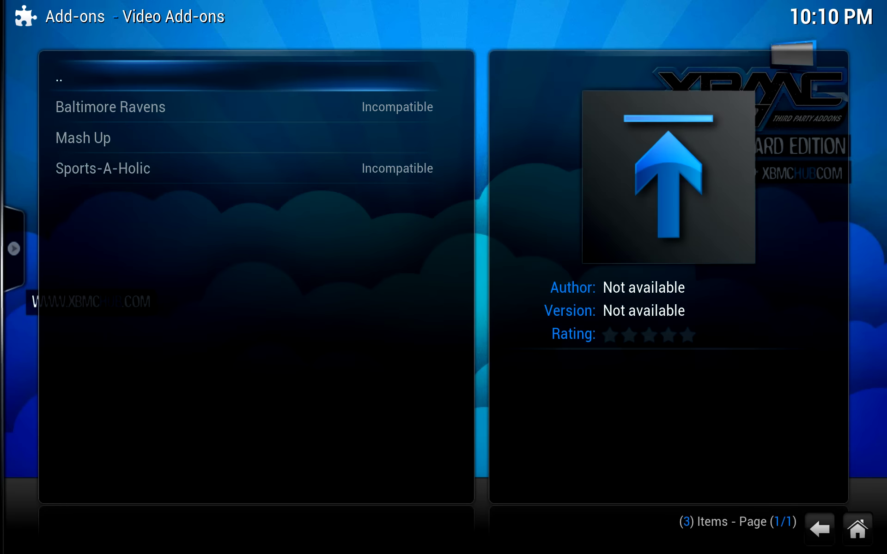
key(Down)
key(Down)
key(Return)
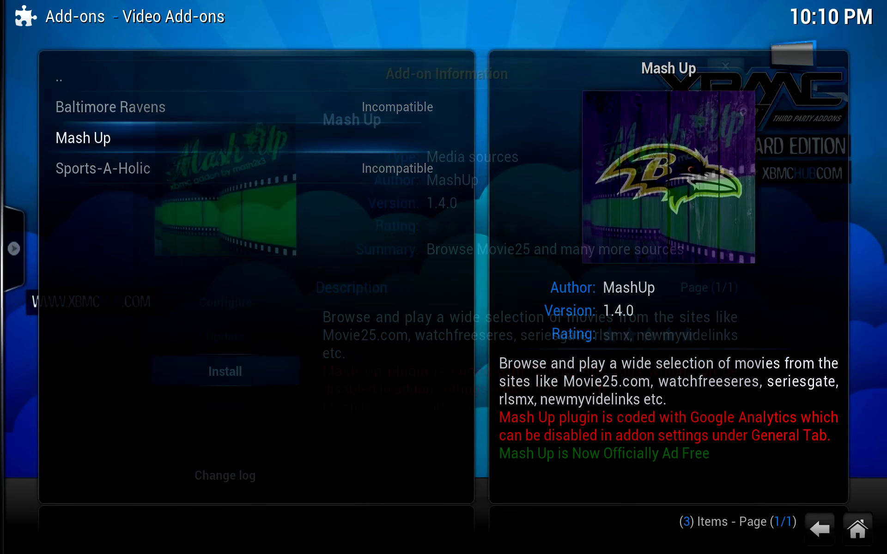
key(Return)
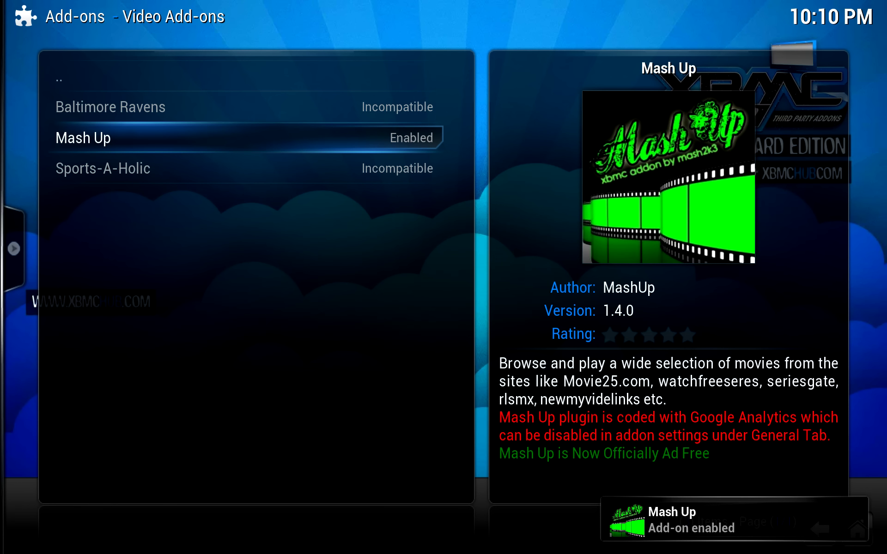
Step: Go back to the repository list and open the .XunityTalk Repository
key(Up)
key(Up)
key(Return)
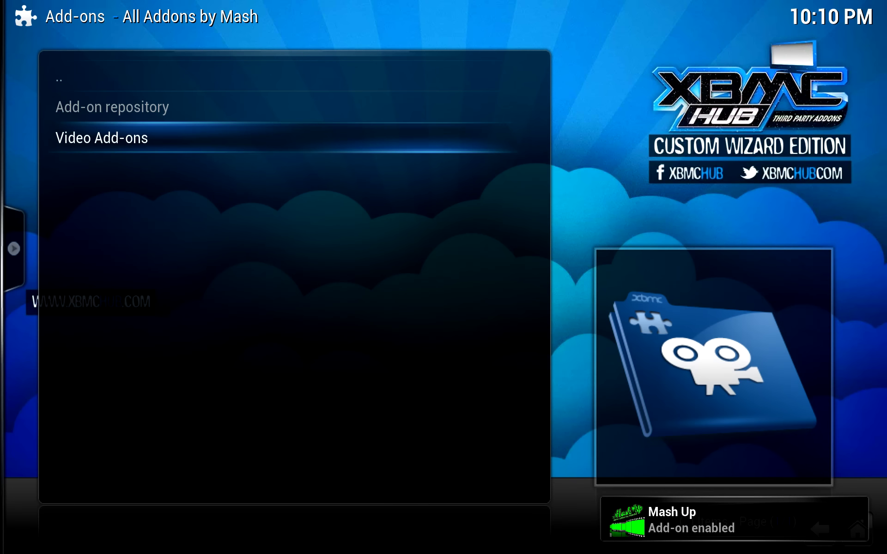
key(Up)
key(BackSpace)
key(Up)
key(Up)
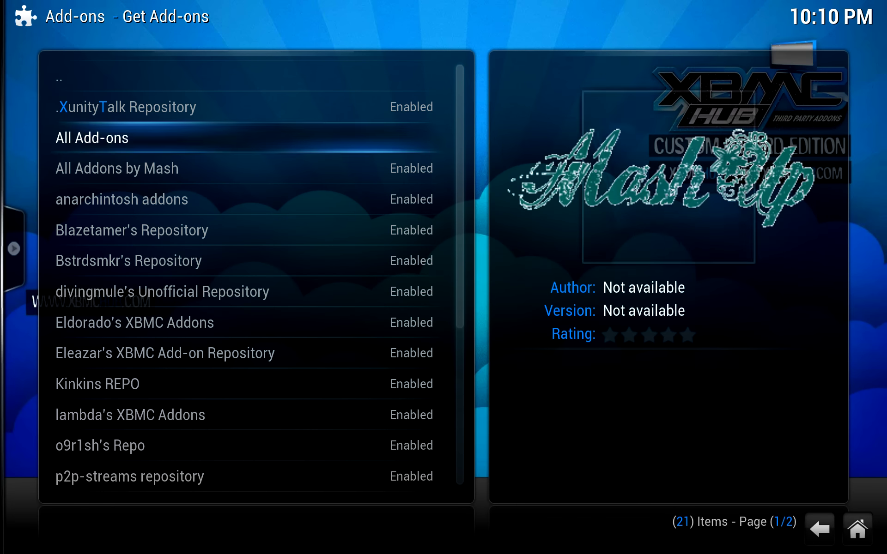
key(Return)
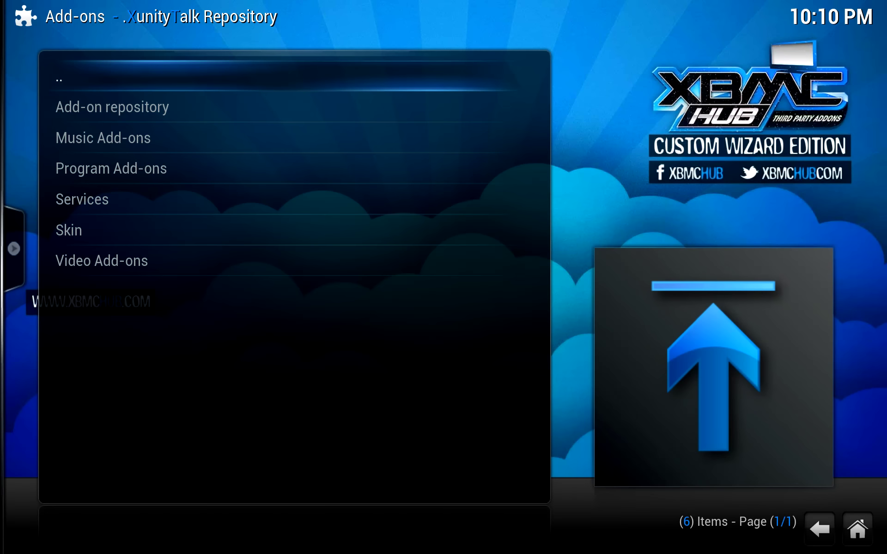
Step: Open the Video Add-ons category of the .XunityTalk Repository
key(Down)
key(Down)
key(Down)
key(Down)
key(Down)
key(Down)
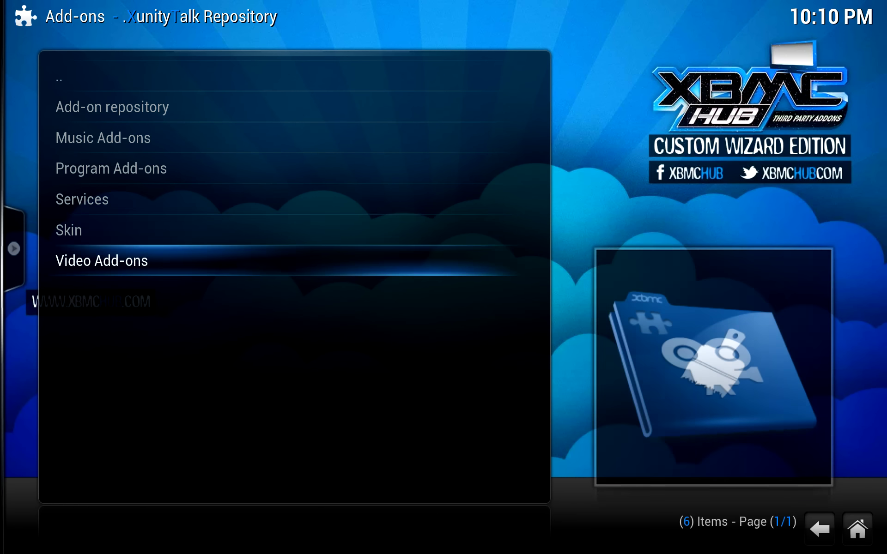
key(Return)
Step: Find iStream in the XunityTalk video add-ons and install it
key(Down)
key(Down)
key(Down)
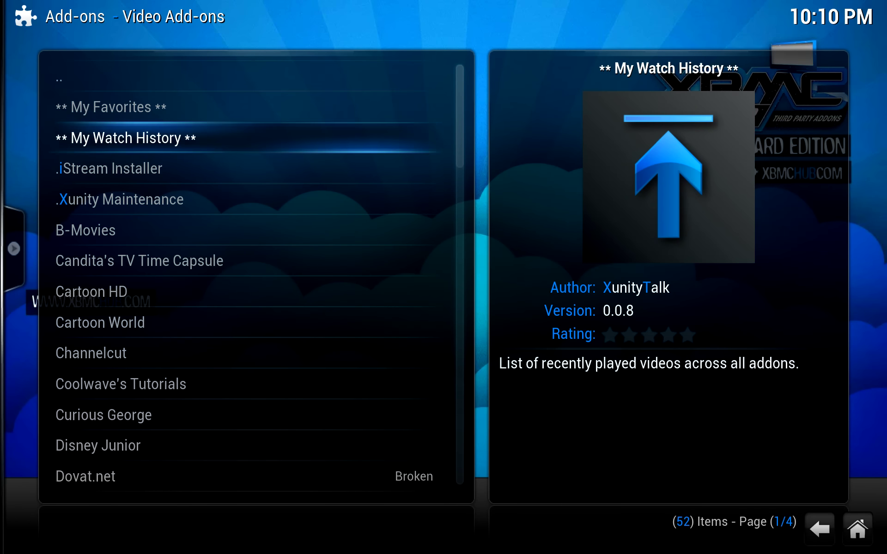
key(Down)
key(Down)
key(Down)
key(Down)
key(Down)
key(Down)
key(Down)
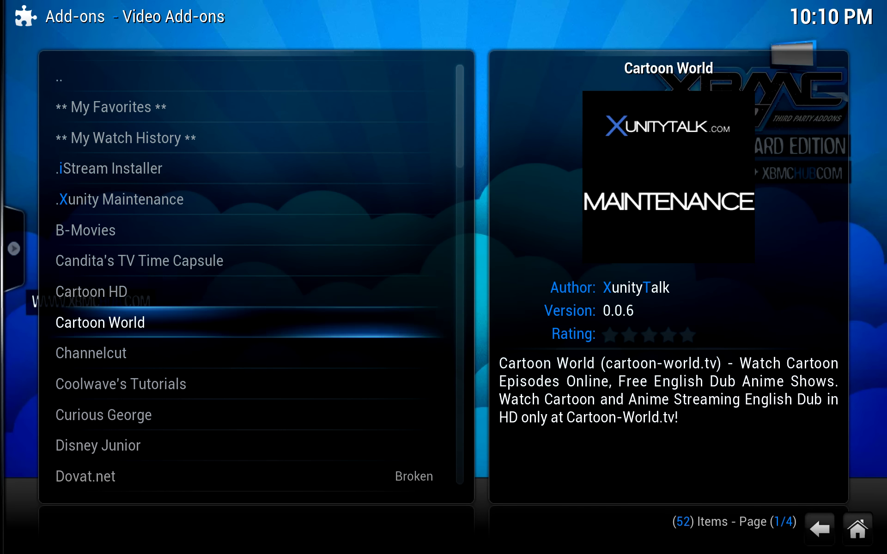
key(Down)
key(Down)
key(Down)
key(Down)
key(Down)
key(Down)
key(Down)
key(Down)
key(Down)
key(Down)
key(Down)
key(Down)
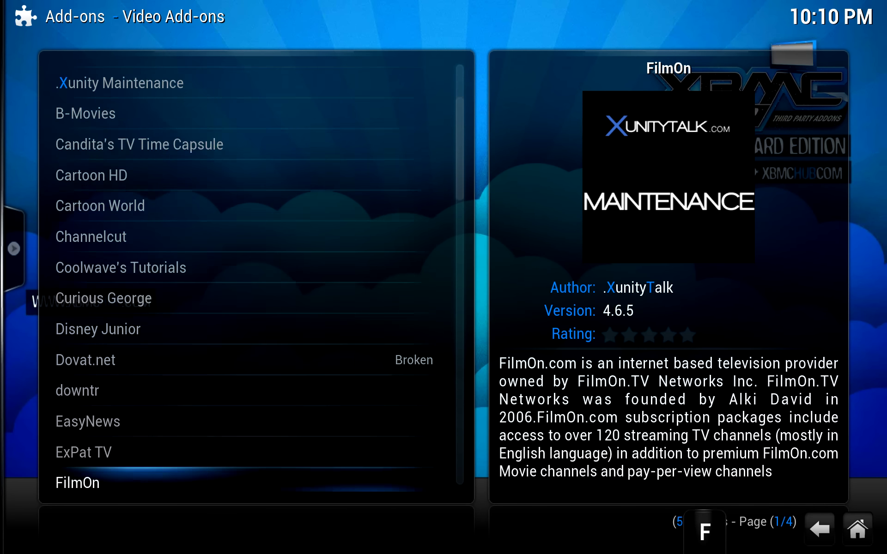
key(Down)
key(Down)
key(Up)
key(Up)
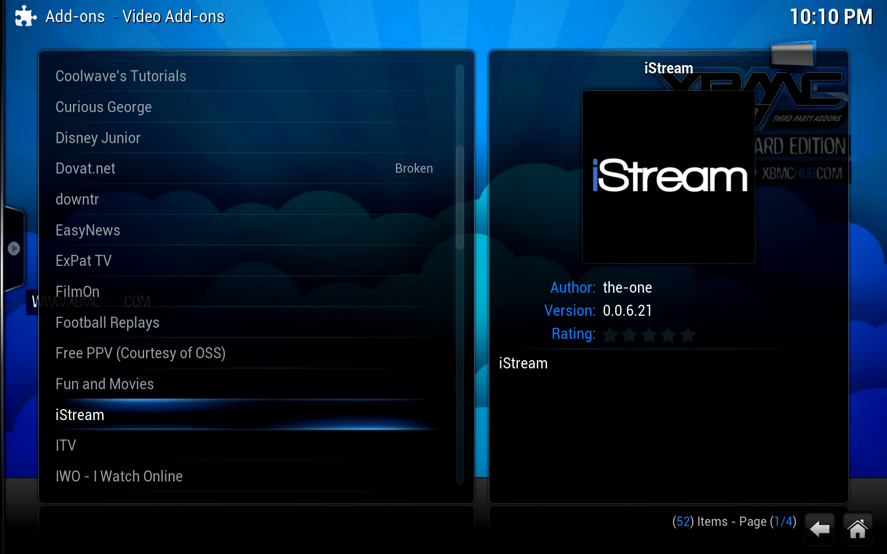
key(Return)
key(Return)
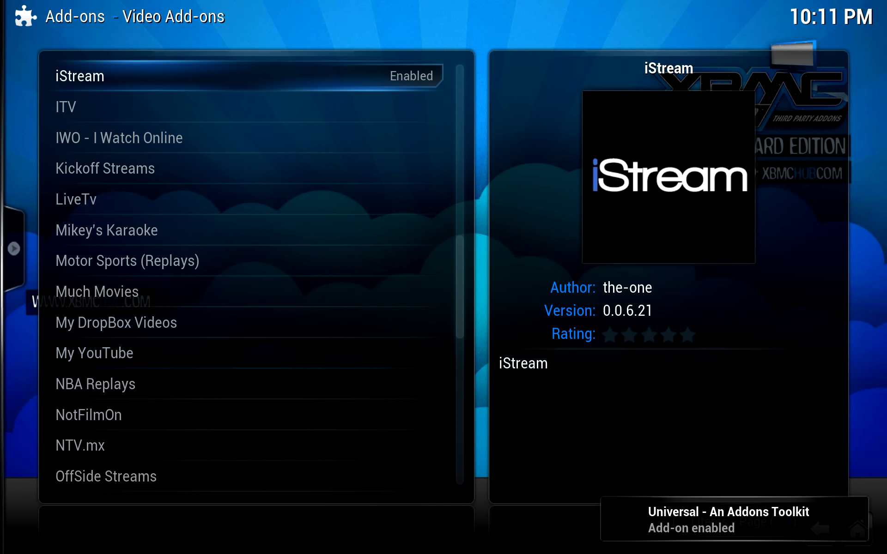
Step: Return to the home screen and open the installed add-ons of the Videos section
key(BackSpace)
key(BackSpace)
key(BackSpace)
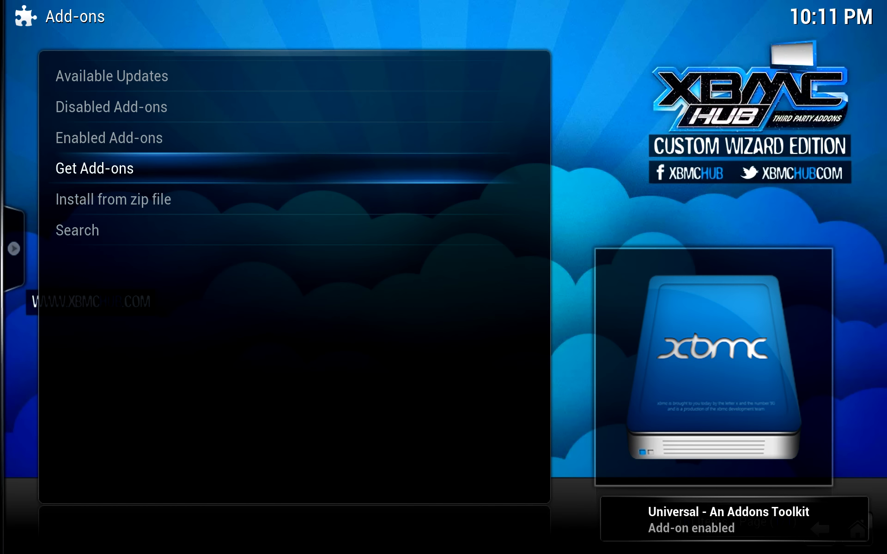
key(BackSpace)
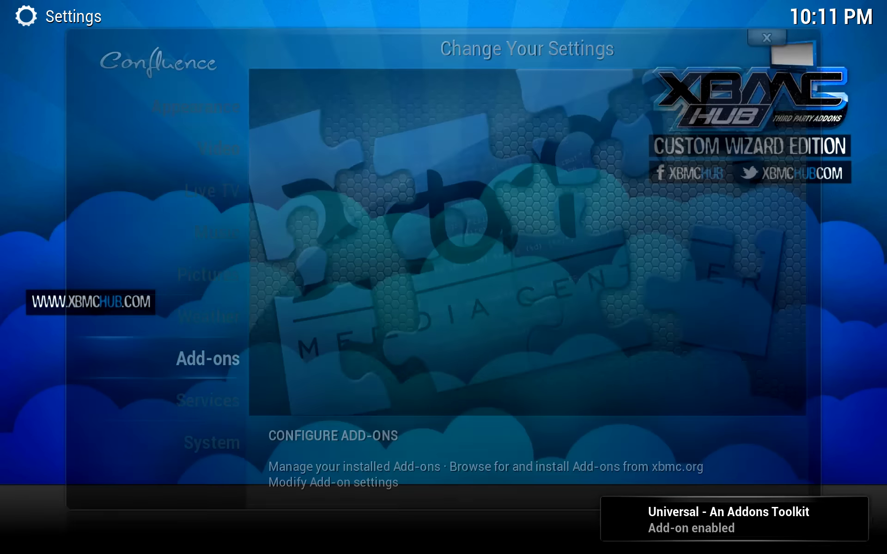
key(BackSpace)
key(Left)
key(Left)
key(Left)
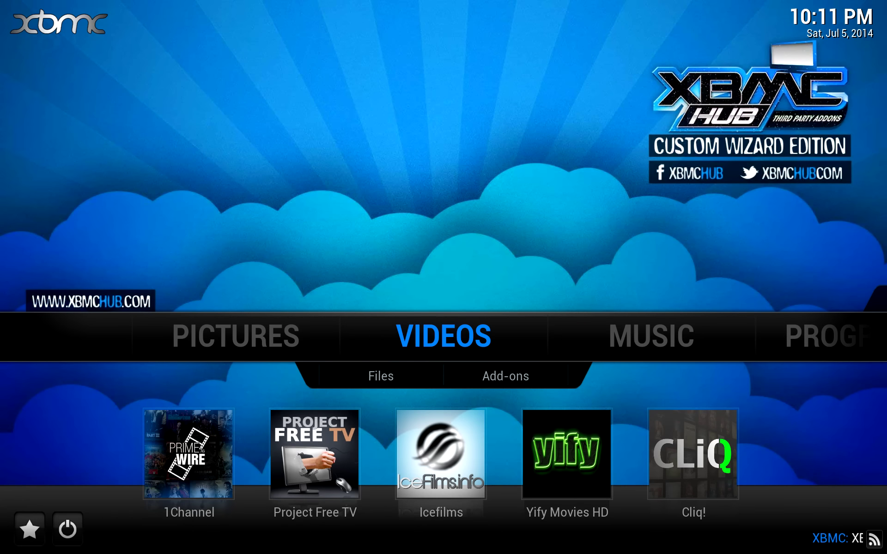
key(Down)
key(Right)
key(Return)
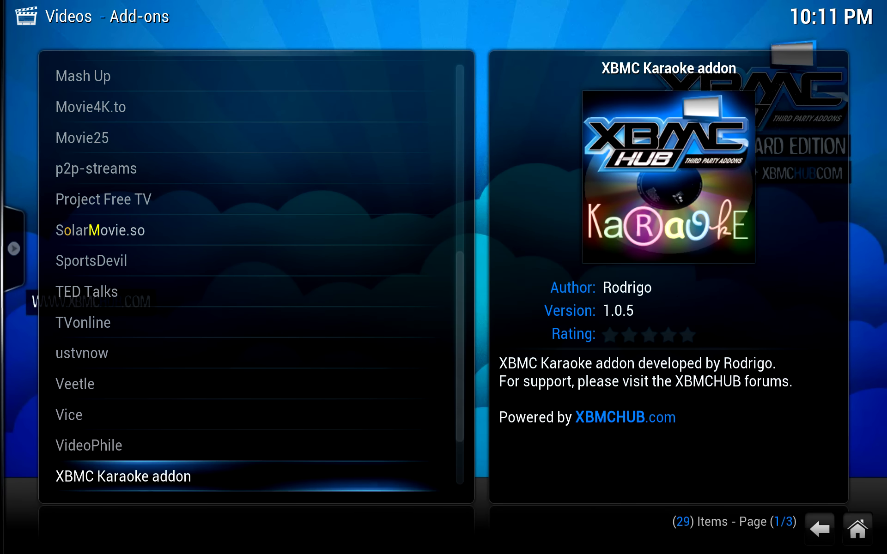
Step: Launch the Mash Up add-on and dismiss its announcement and changelog
key(Up)
key(Up)
key(Up)
key(Up)
key(Up)
key(Up)
key(Up)
key(Up)
key(Up)
key(Up)
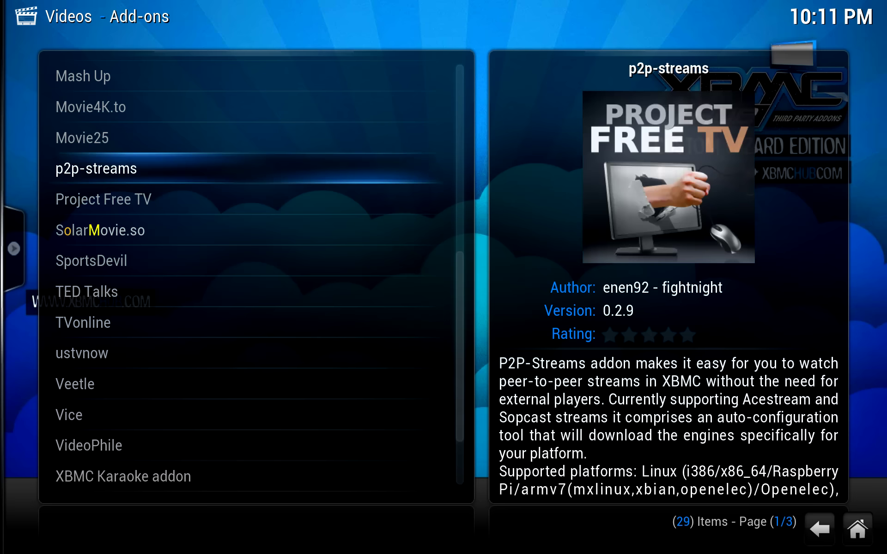
key(Up)
key(Up)
key(Up)
key(Return)
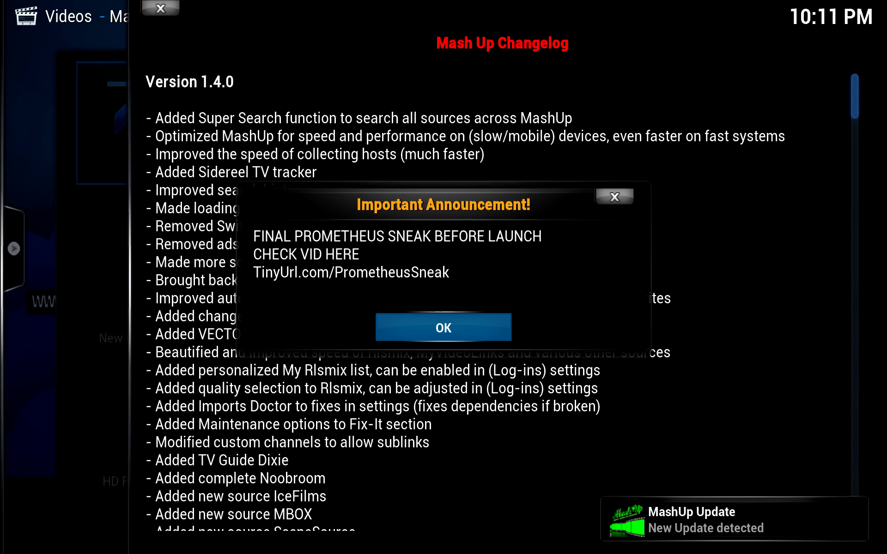
key(Return)
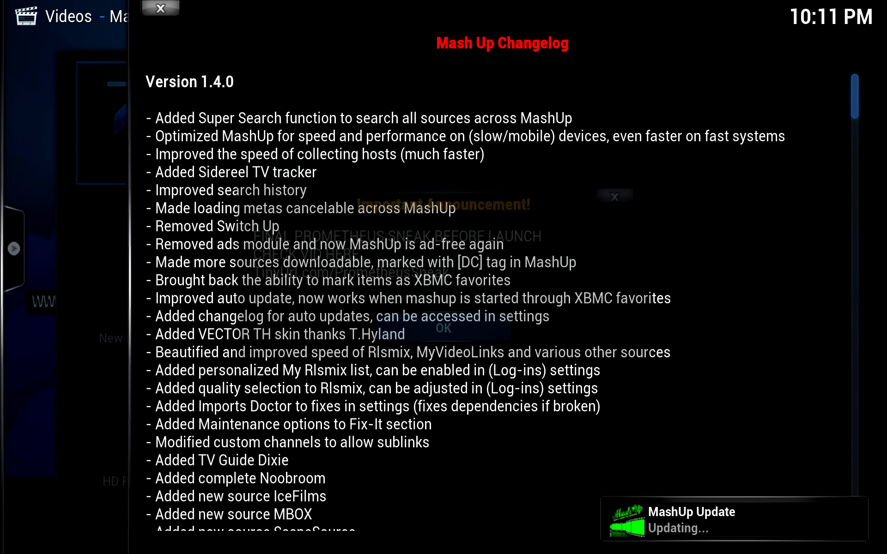
key(Escape)
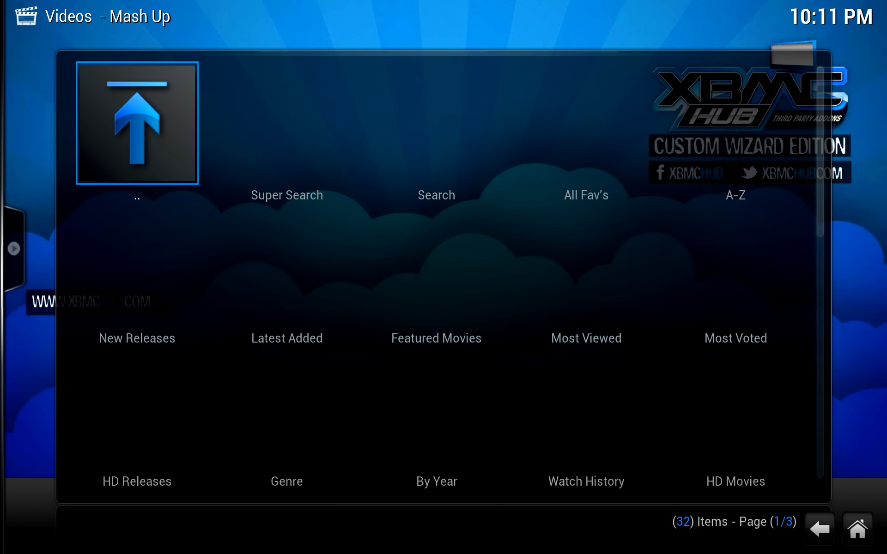
Step: Look through the categories in Mash Up, such as Super Search, New Releases, Genre and Live Streams
key(Down)
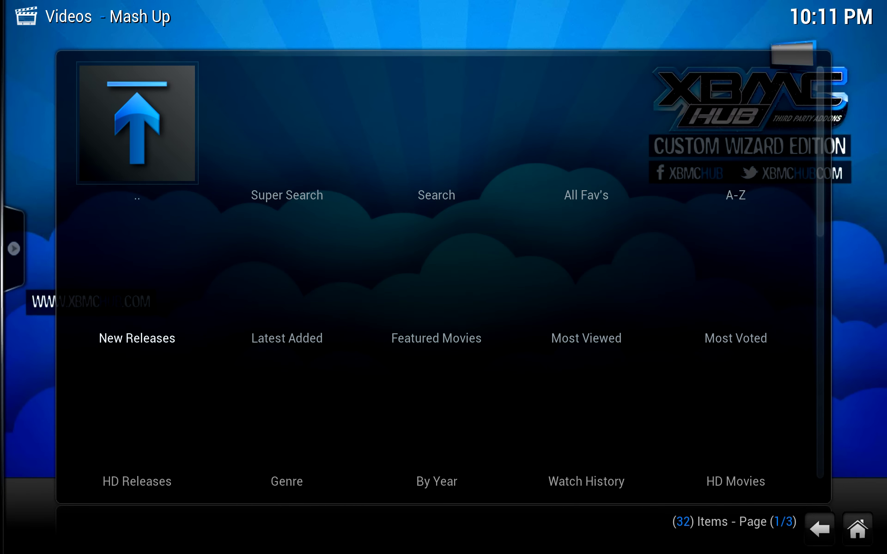
key(Up)
key(Right)
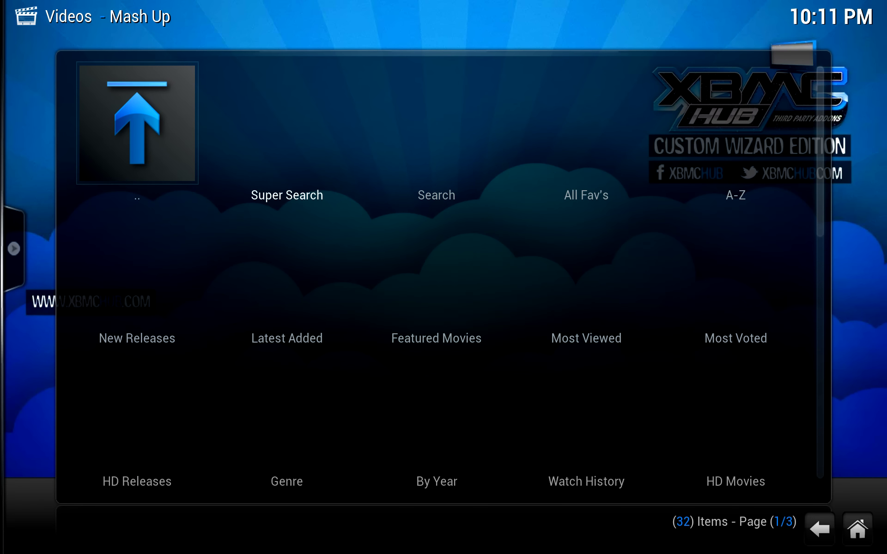
key(Down)
key(Down)
key(Down)
key(Down)
key(Down)
key(Down)
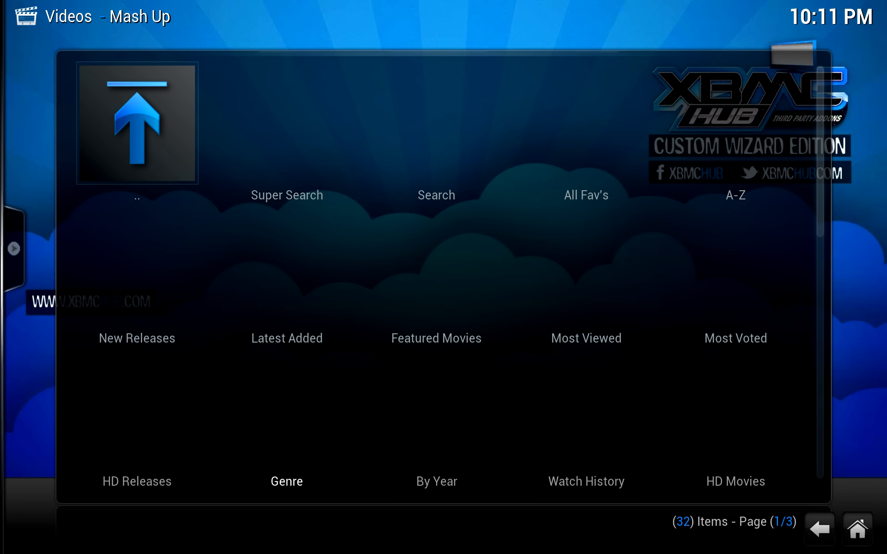
key(Down)
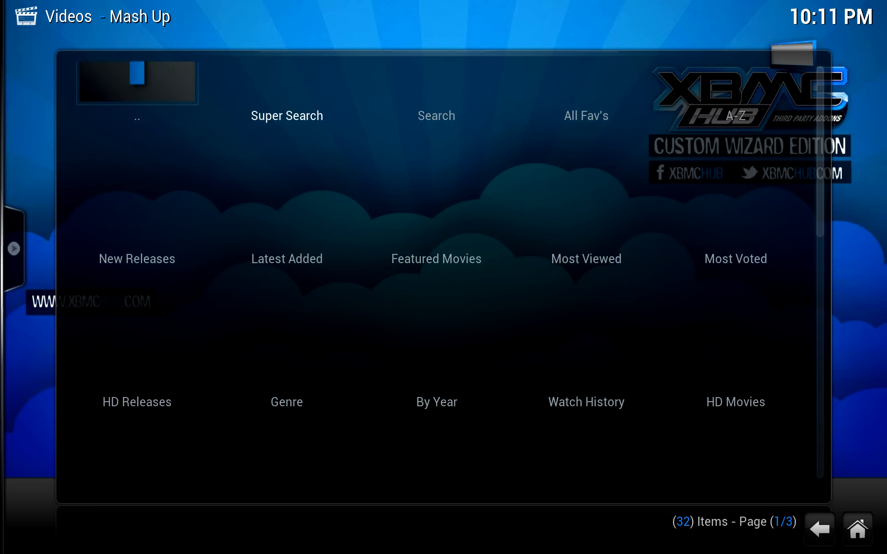
key(Up)
key(Up)
key(Up)
key(Up)
key(Up)
key(Up)
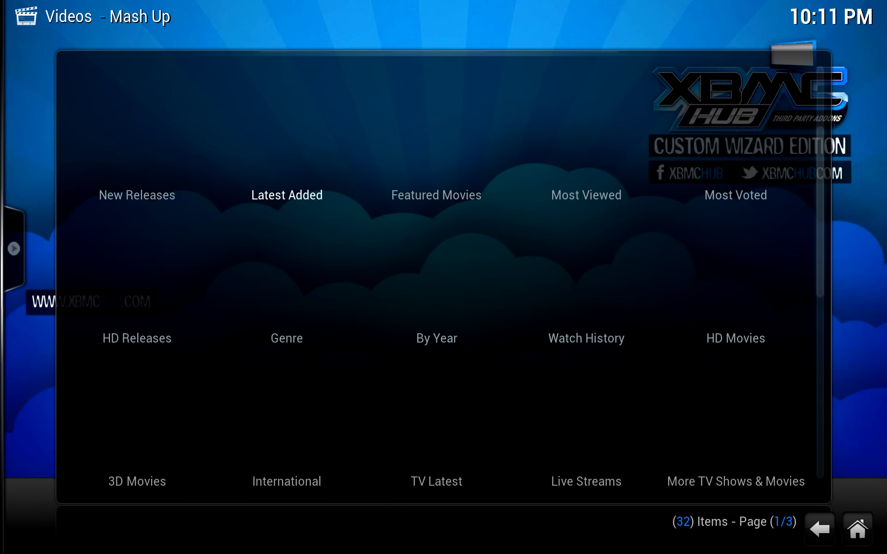
Step: Go back from Mash Up to the video add-ons list and launch iStream
key(Up)
key(Left)
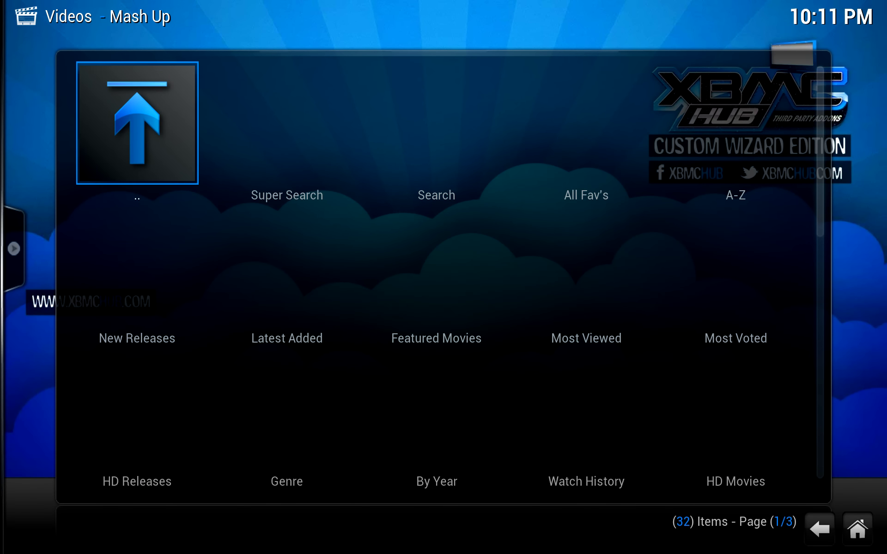
key(Return)
key(Up)
key(Up)
key(Up)
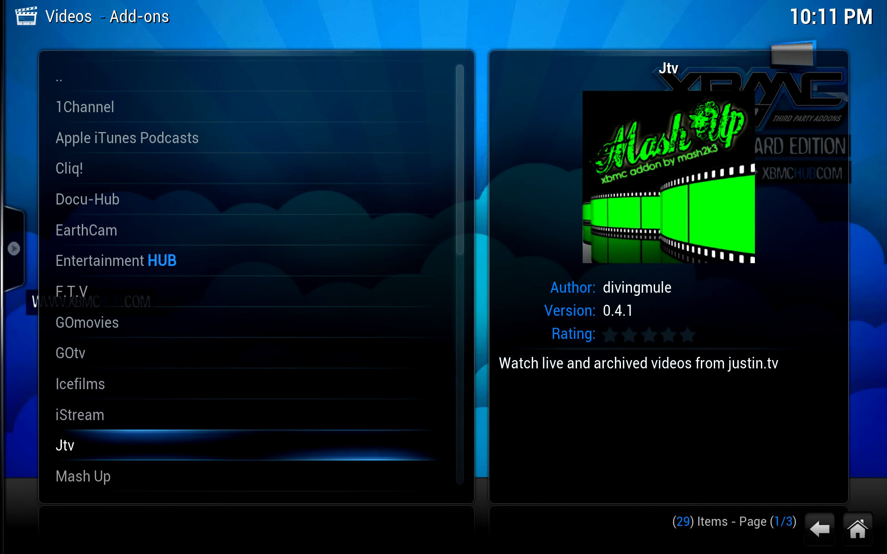
key(Down)
key(Return)
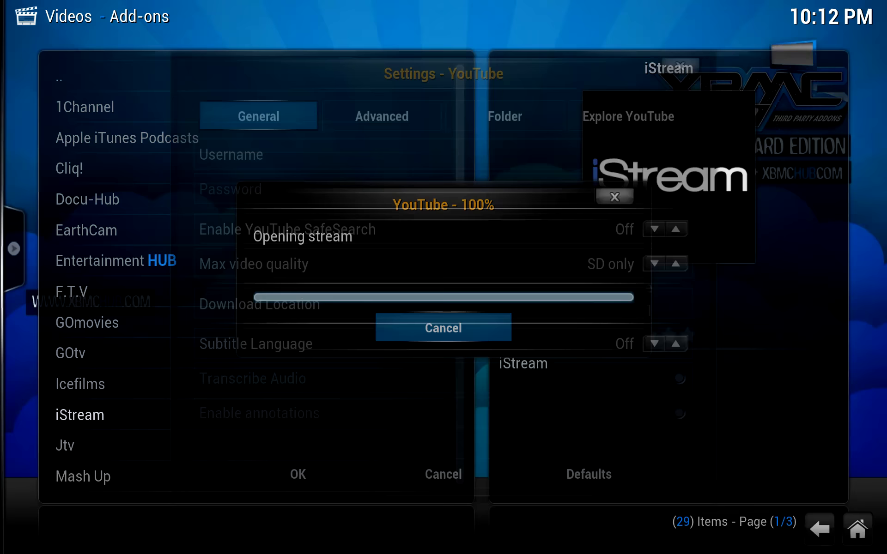
Step: Accept the YouTube settings shown when iStream starts
key(Down)
key(Down)
key(Down)
key(Down)
key(Down)
key(Down)
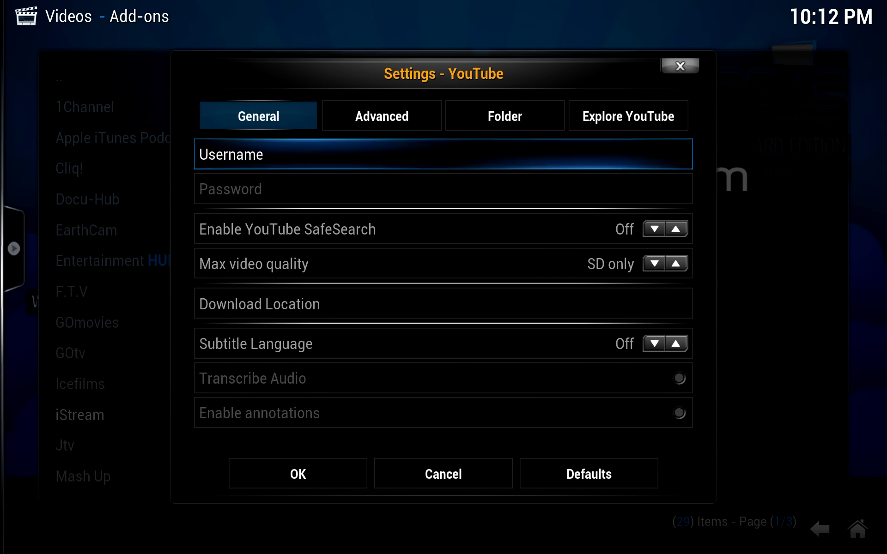
key(Return)
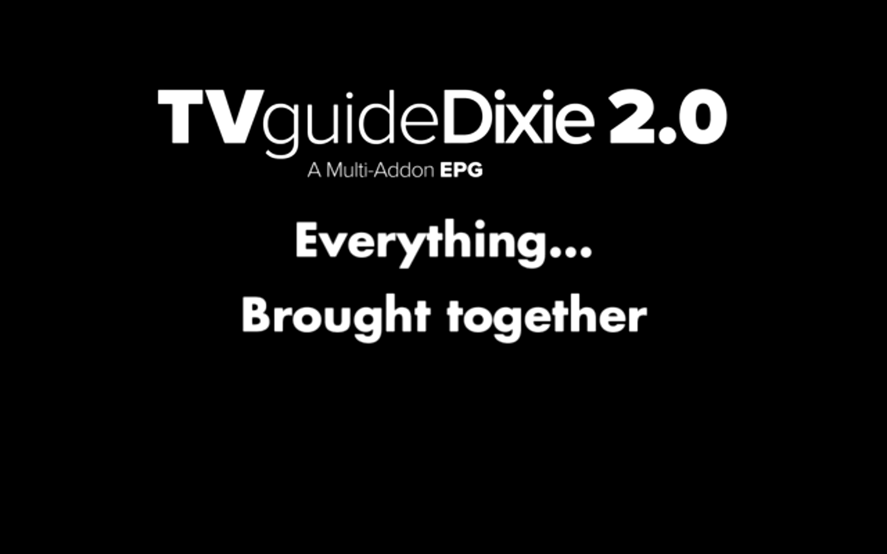
Step: Stop the TVguideDixie 2.0 video and return to the home screen
key(Return)
key(Right)
key(Return)
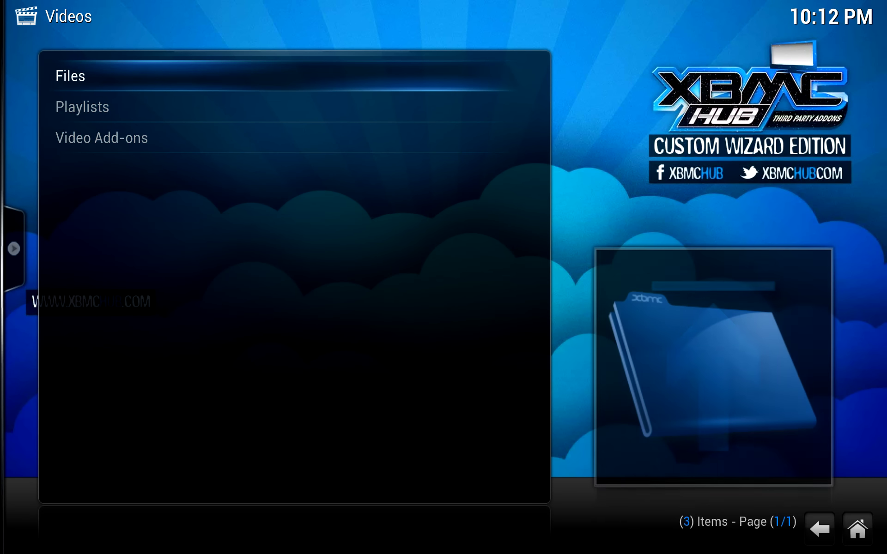
key(Escape)
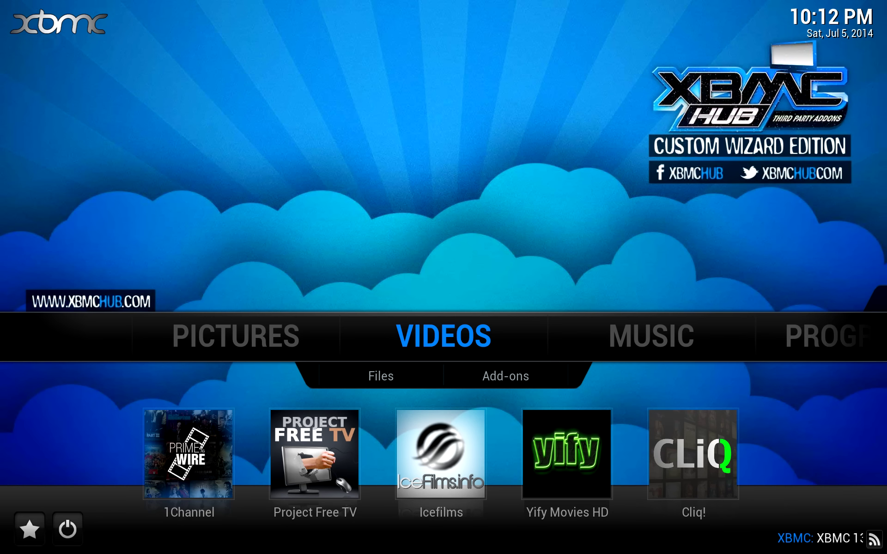